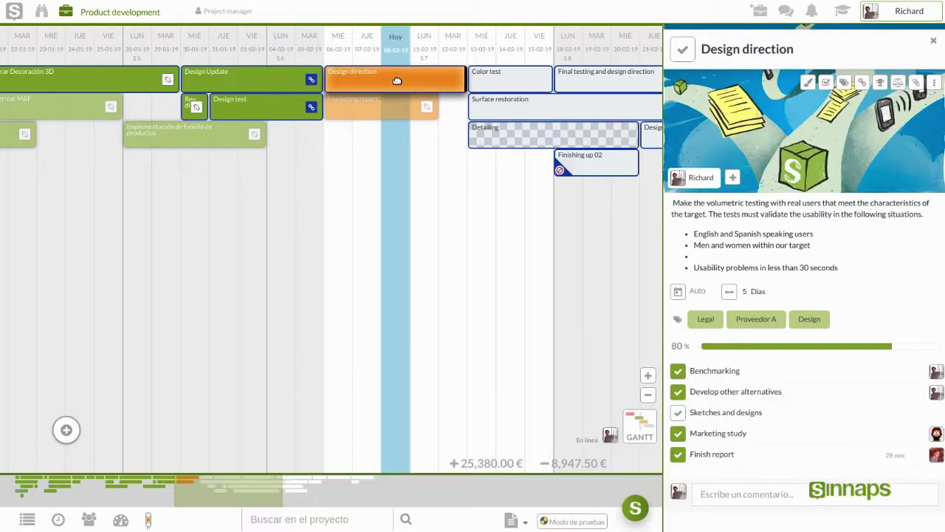
Step: Invite a new team member by typing their full name and pasting their e-mail into the invite form
click(733, 180)
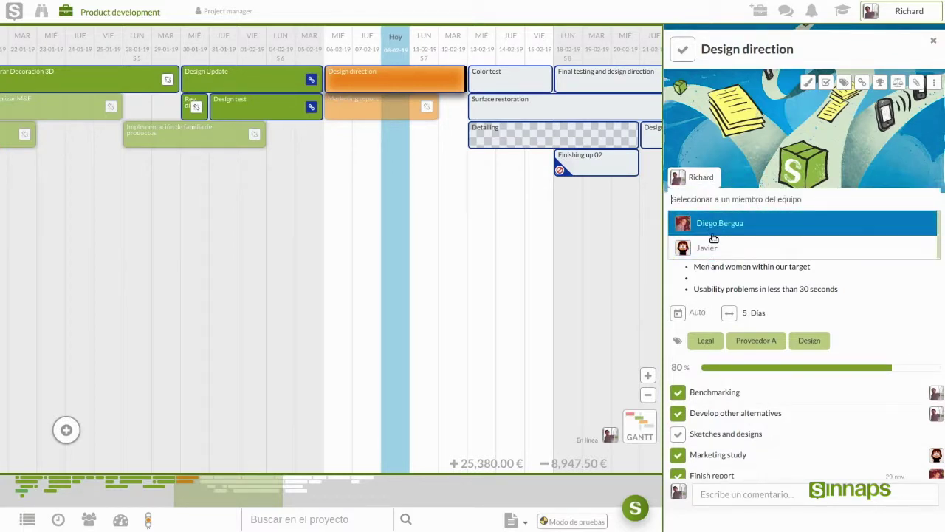
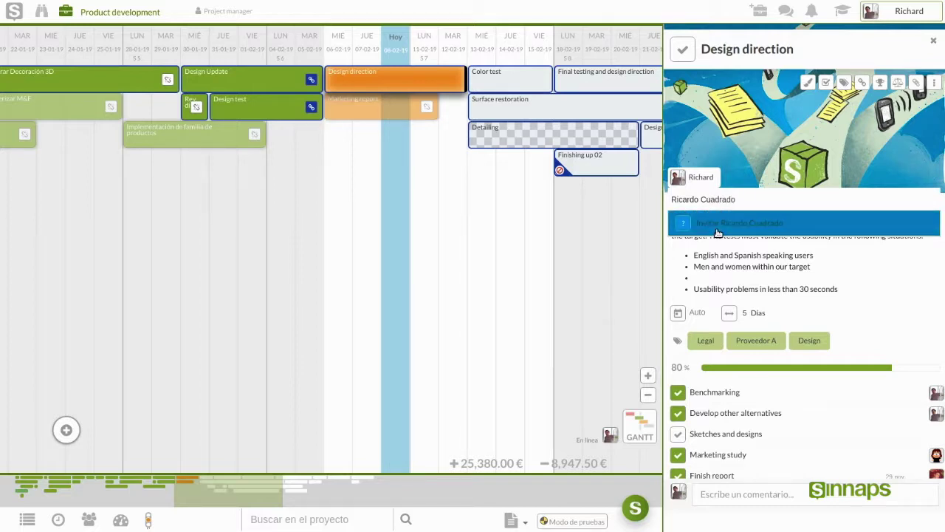
click(716, 233)
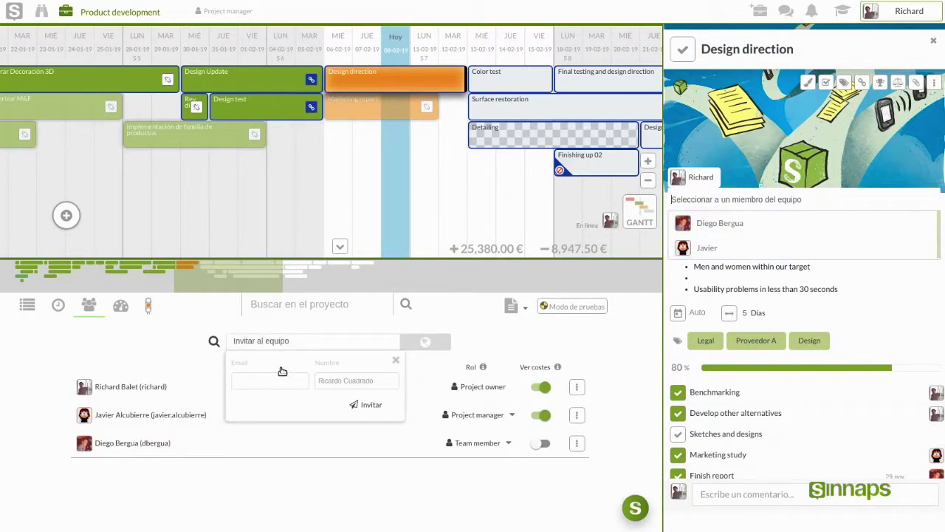
click(278, 382)
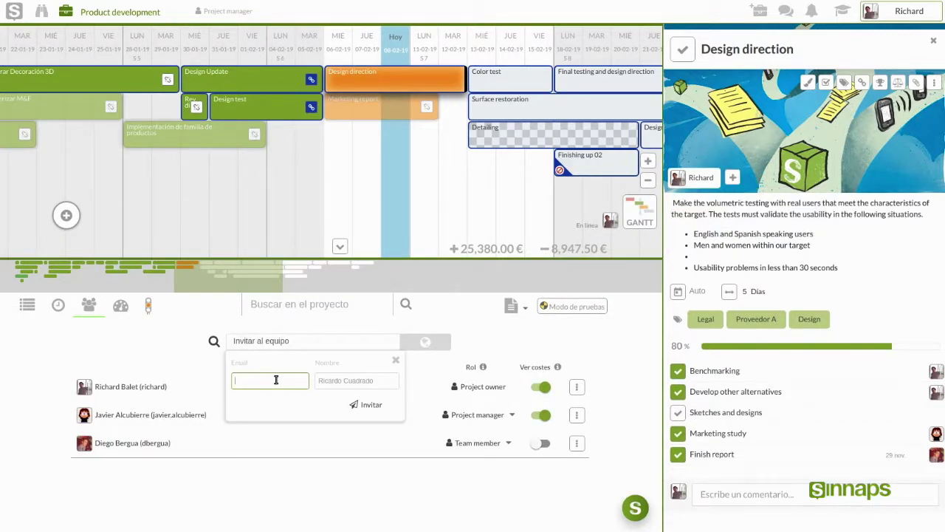
key(ctrl+v)
click(355, 406)
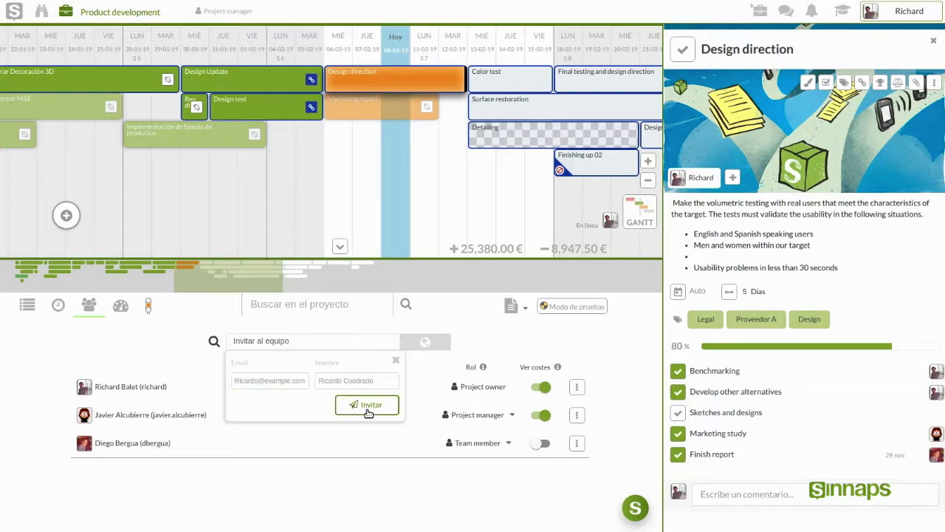
click(365, 407)
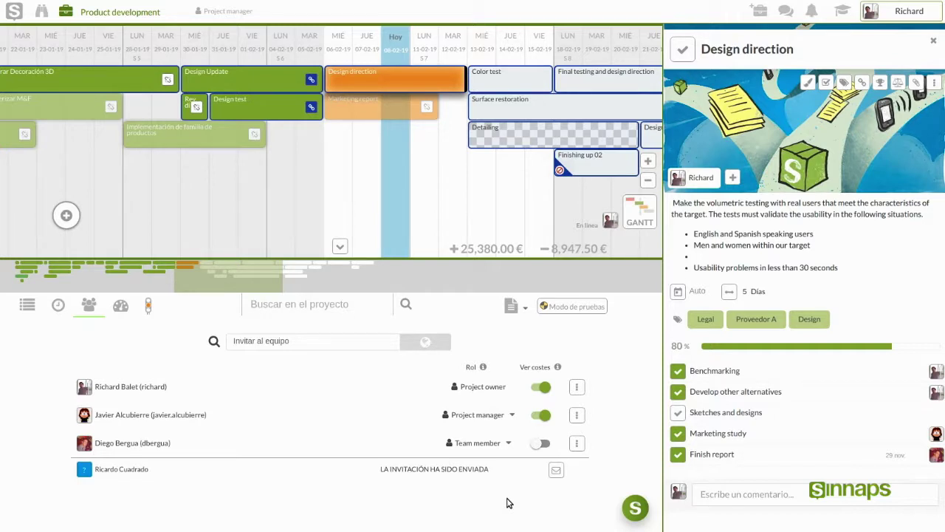
mouse_move(572, 476)
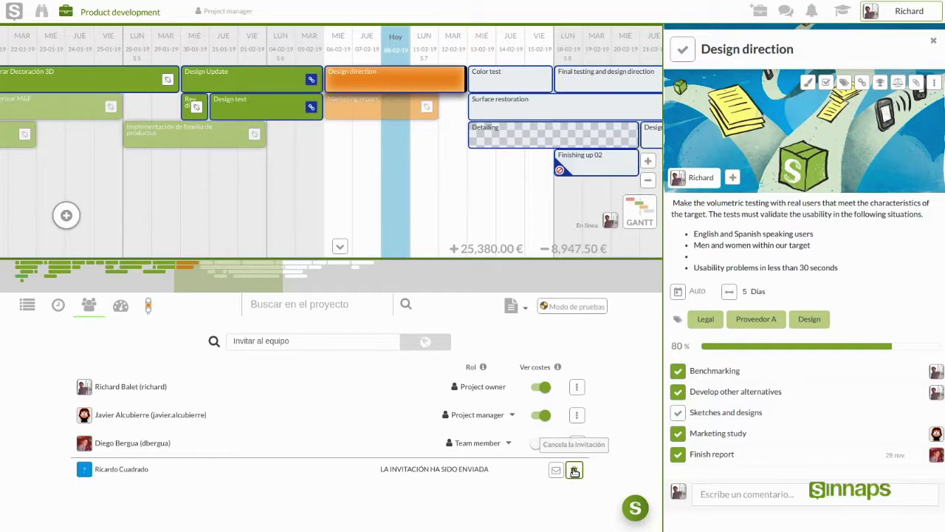
click(574, 471)
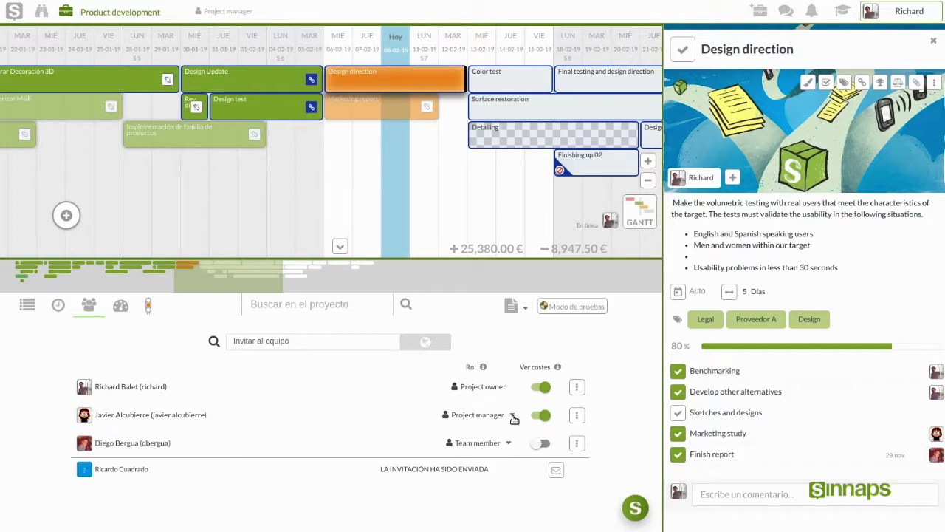
Step: Leave the second and third members' roles unchanged, keeping Team member, and close the Design direction panel
click(513, 416)
click(512, 416)
click(512, 418)
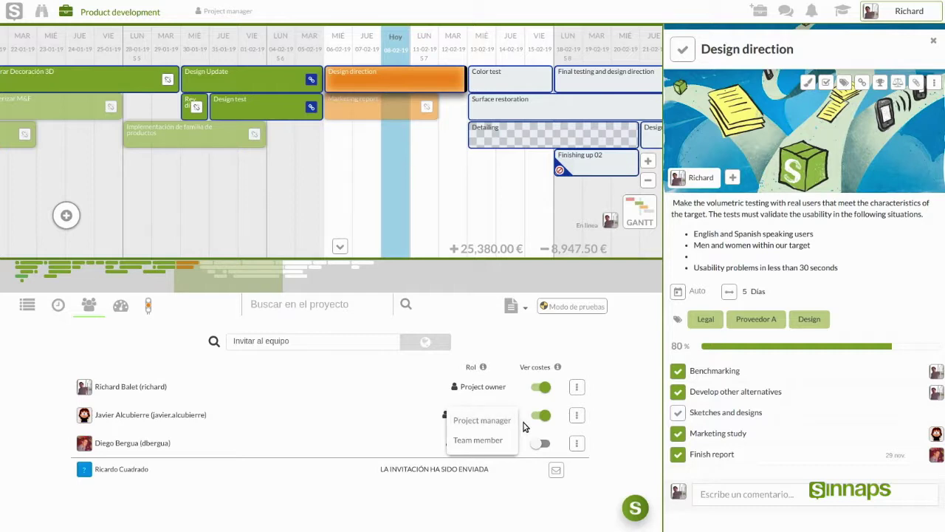
click(525, 425)
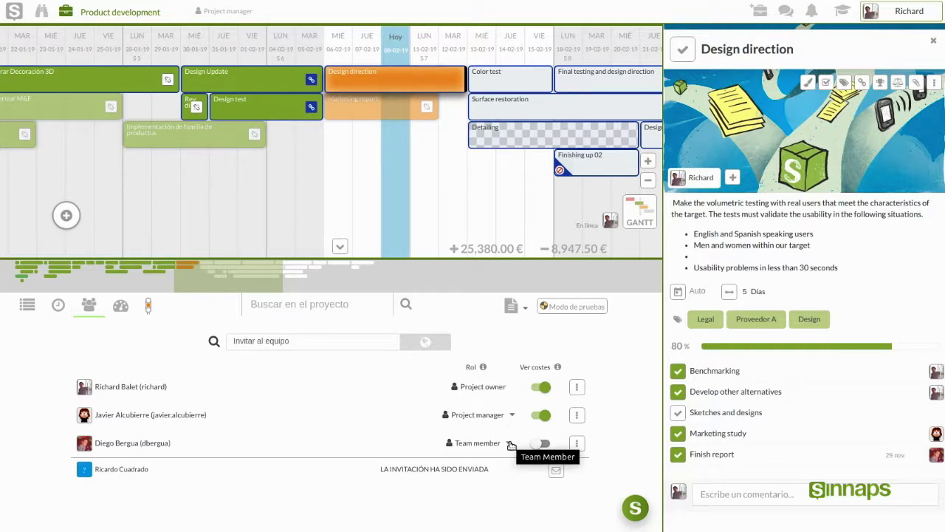
click(508, 444)
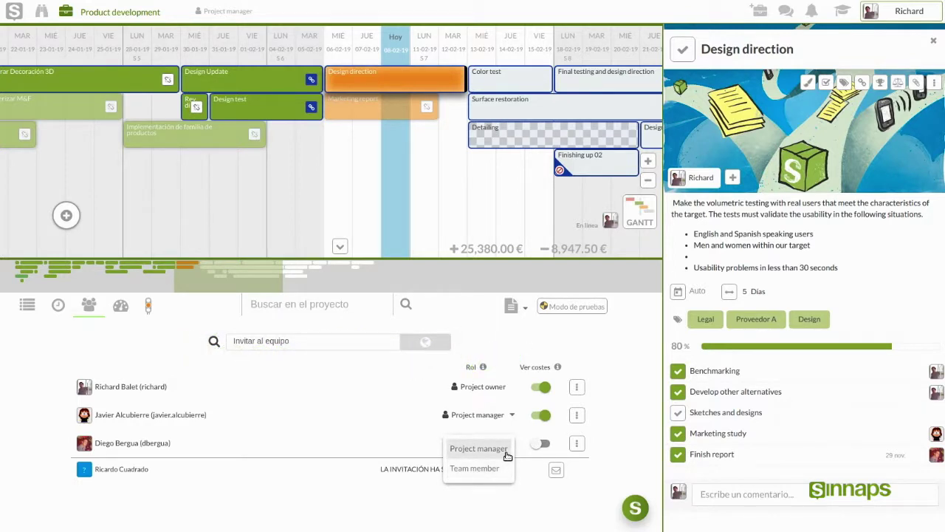
click(474, 468)
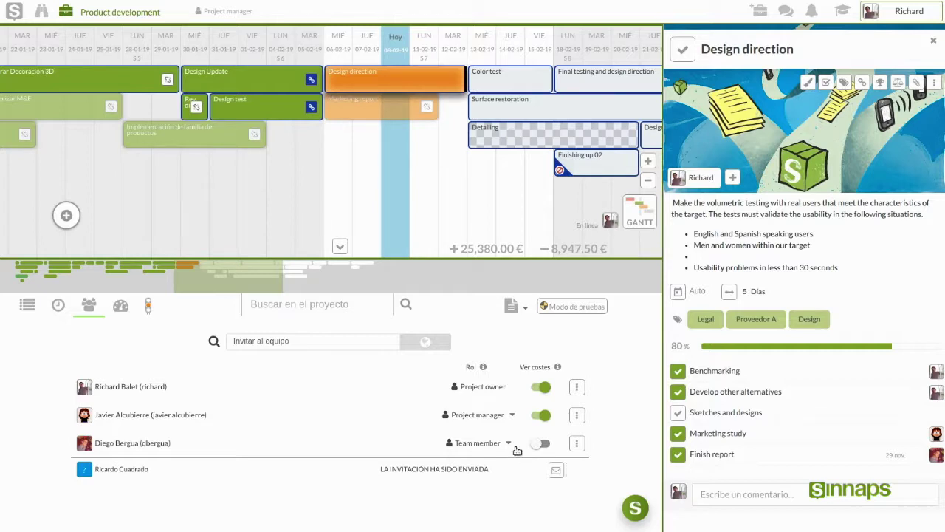
click(935, 43)
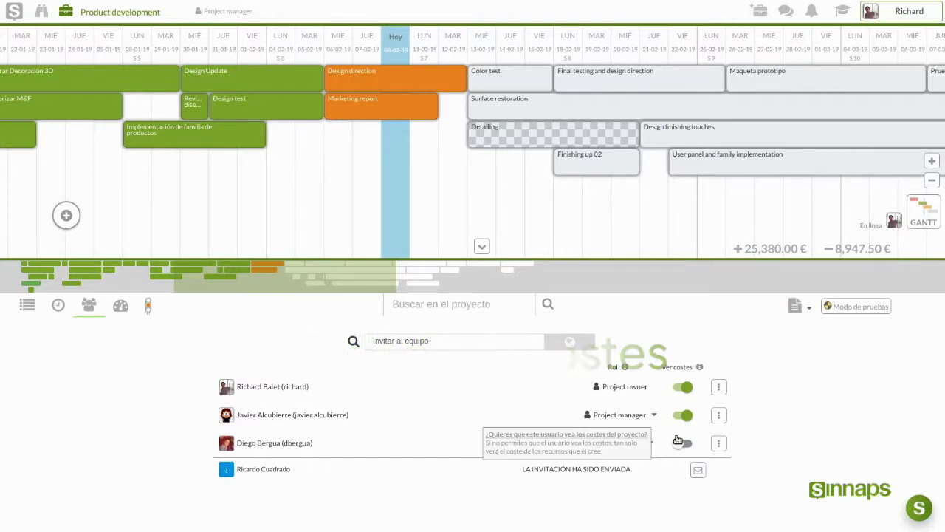
Step: Expand the Gantt chart to full screen and reopen the Design direction bar's details panel
click(482, 246)
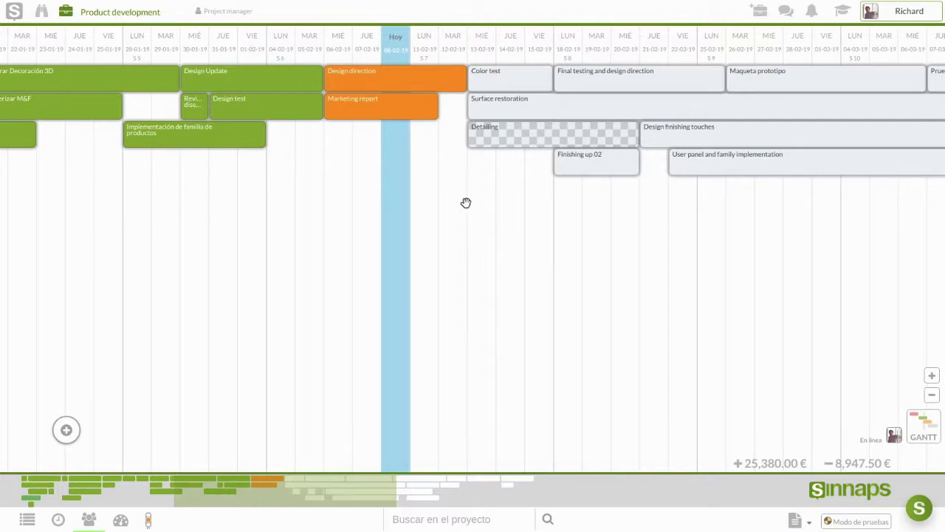
click(393, 87)
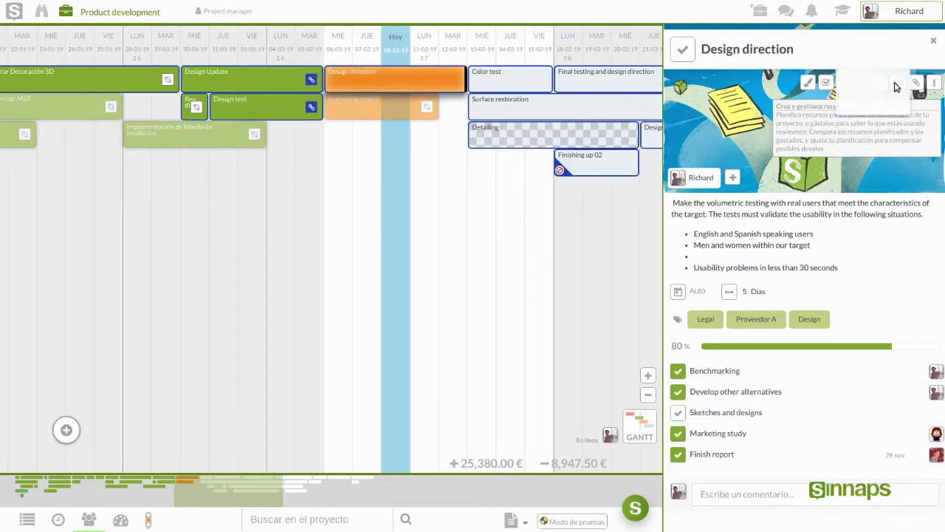
Step: Check the 25,380.00 € budget and 8,947.50 € actual cost totals, then choose Planificar recursos
click(897, 84)
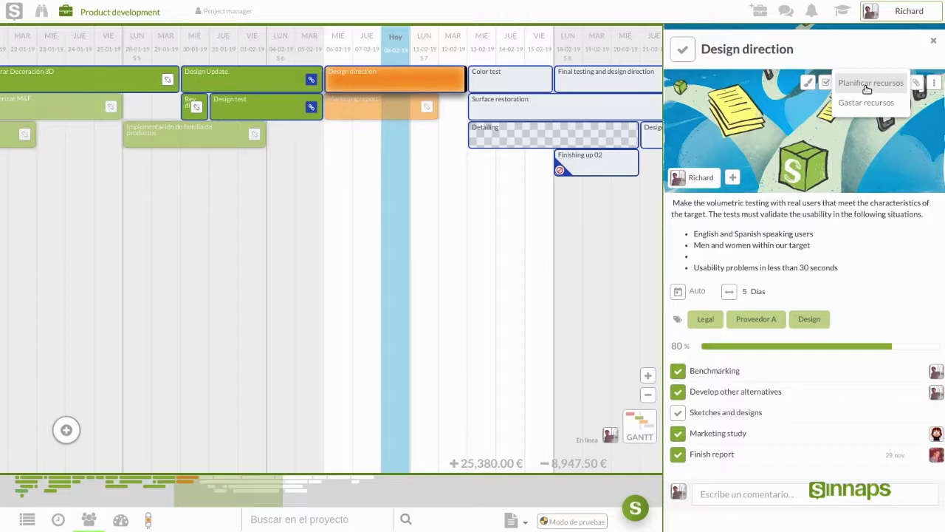
triple_click(466, 463)
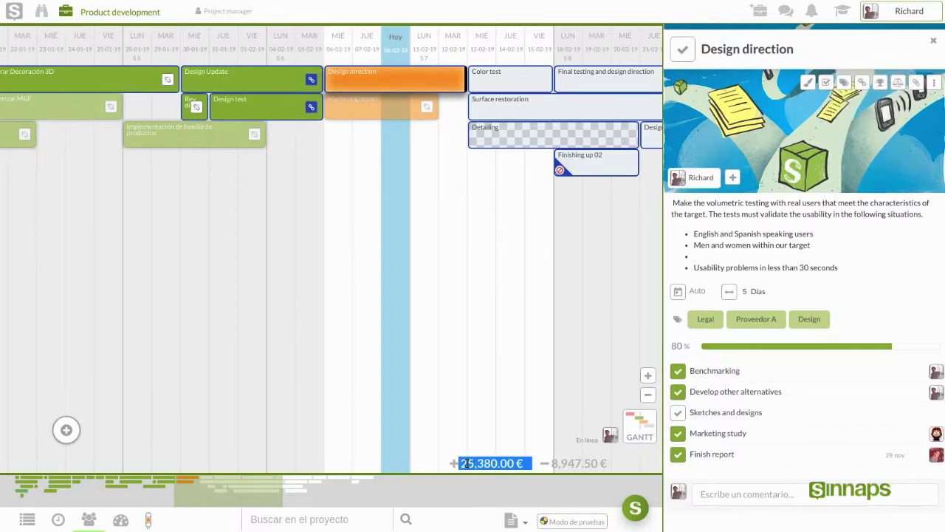
double_click(570, 463)
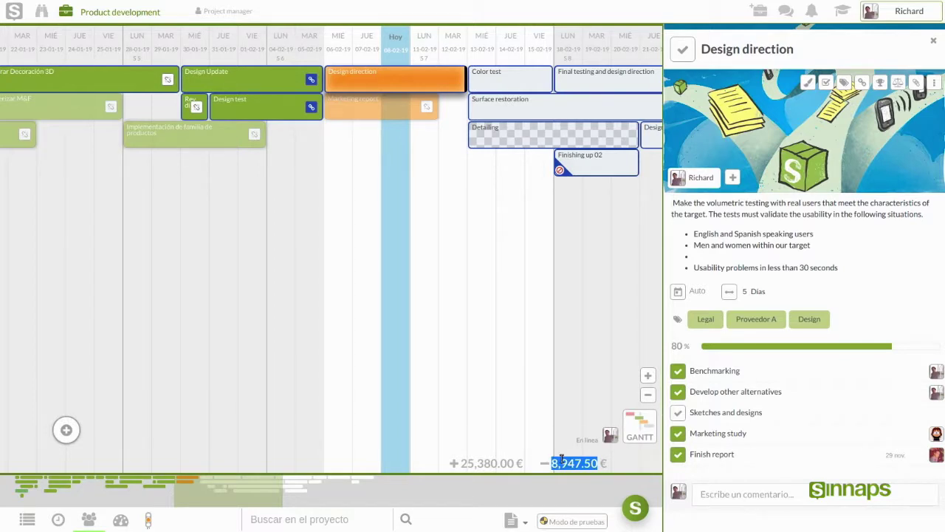
double_click(497, 464)
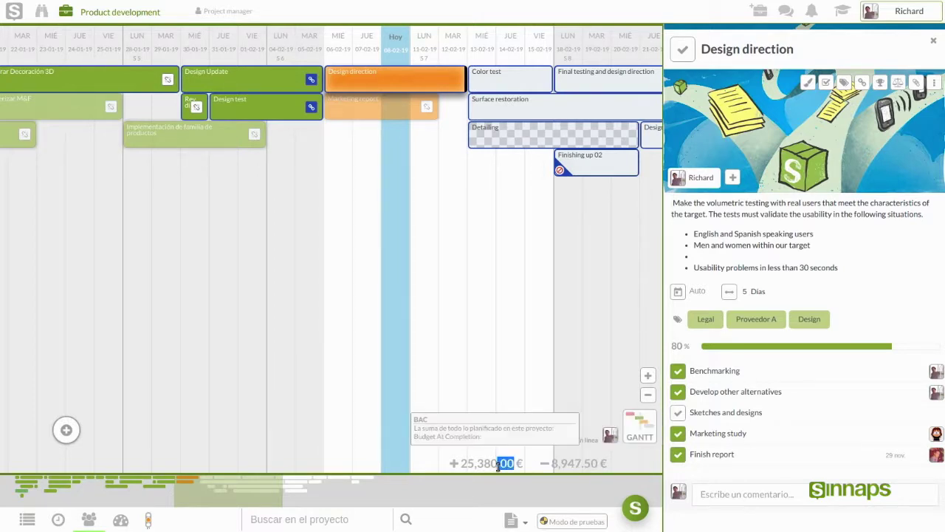
triple_click(574, 462)
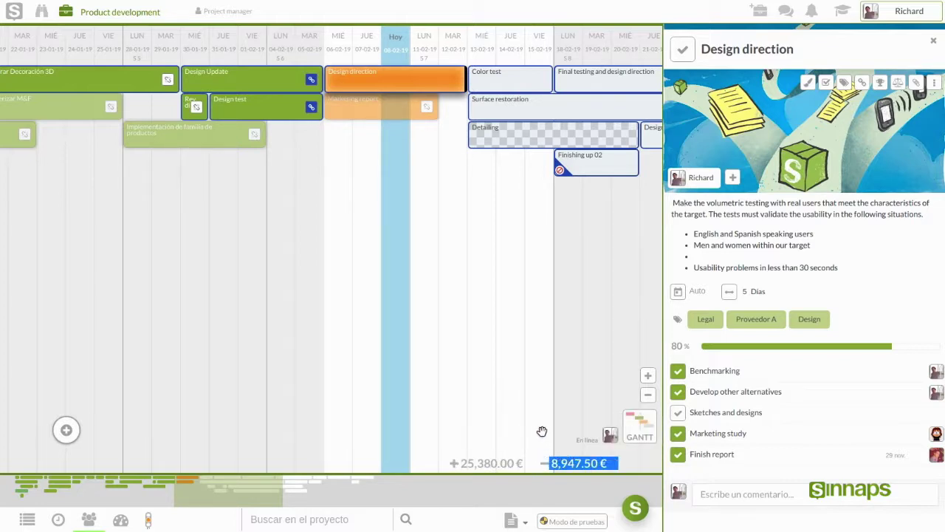
click(567, 462)
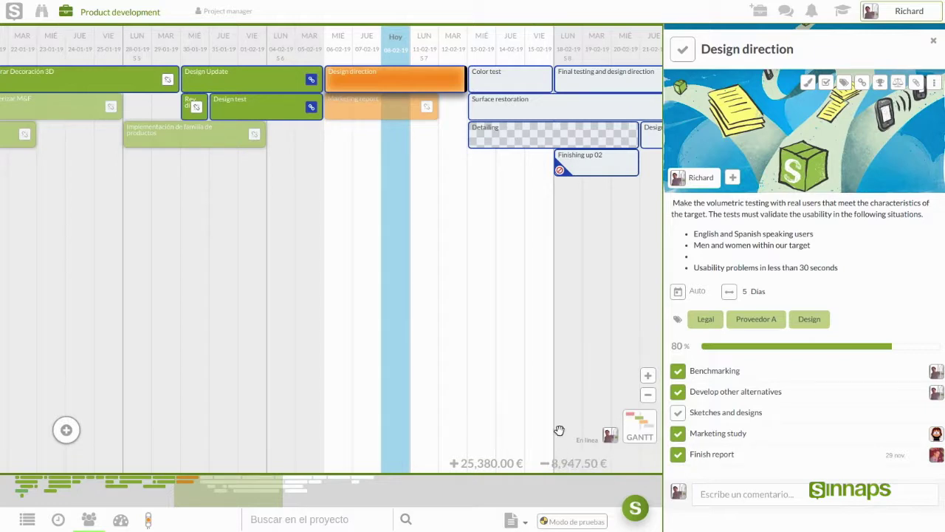
click(898, 84)
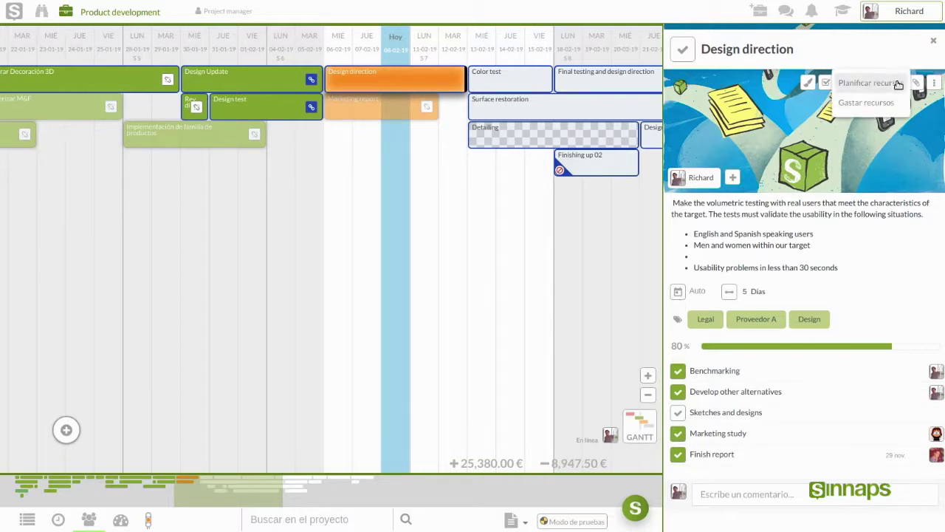
click(855, 84)
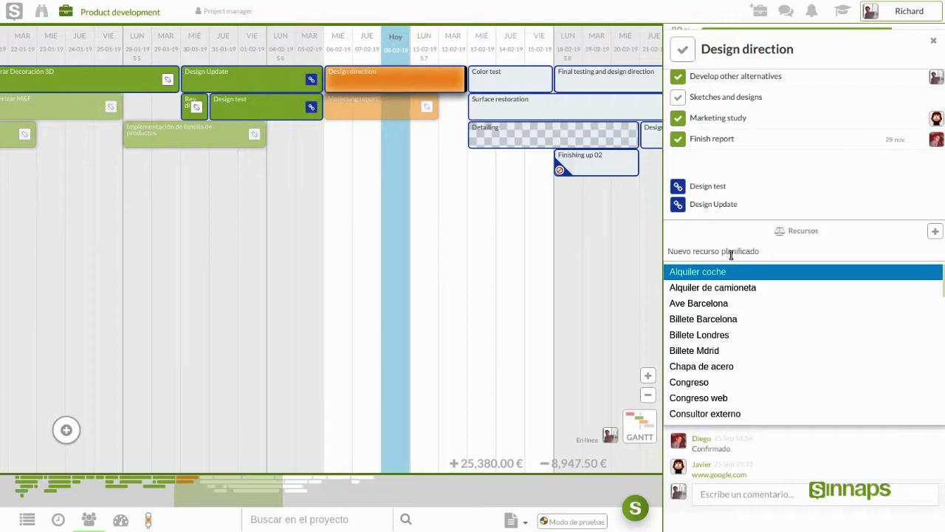
Step: Create a new planned resource named Hormigón on the Design direction task
text(Hormigón)
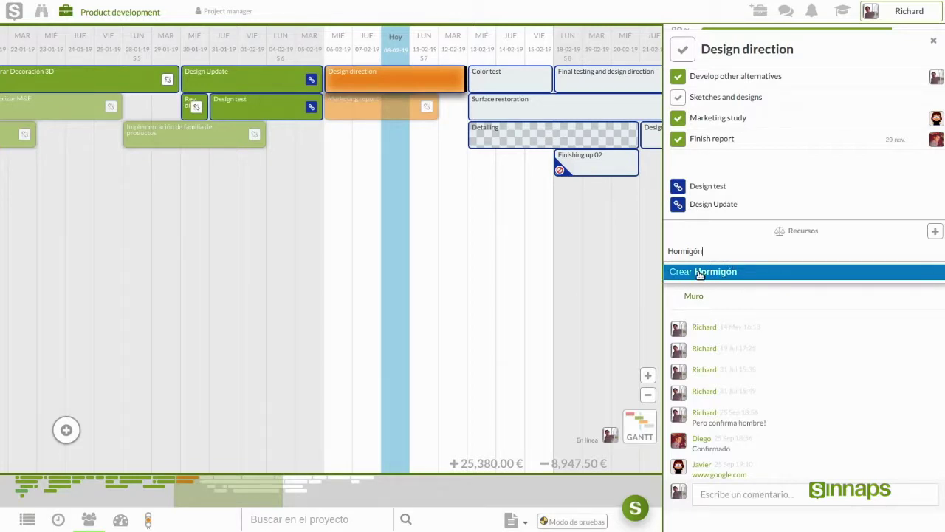
click(701, 273)
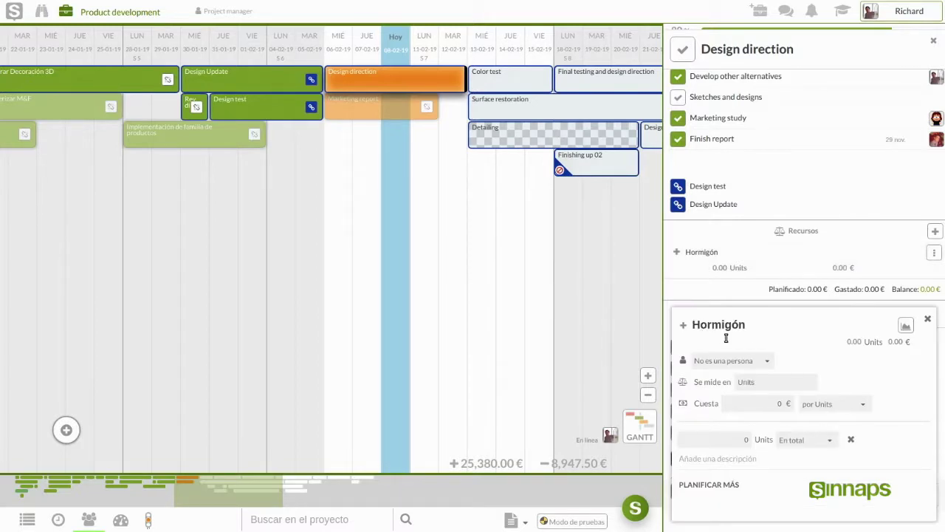
double_click(735, 325)
click(750, 330)
Step: Set Hormigón as not a person, measured in Toneladas at 90 € each, with quantity 10
click(755, 362)
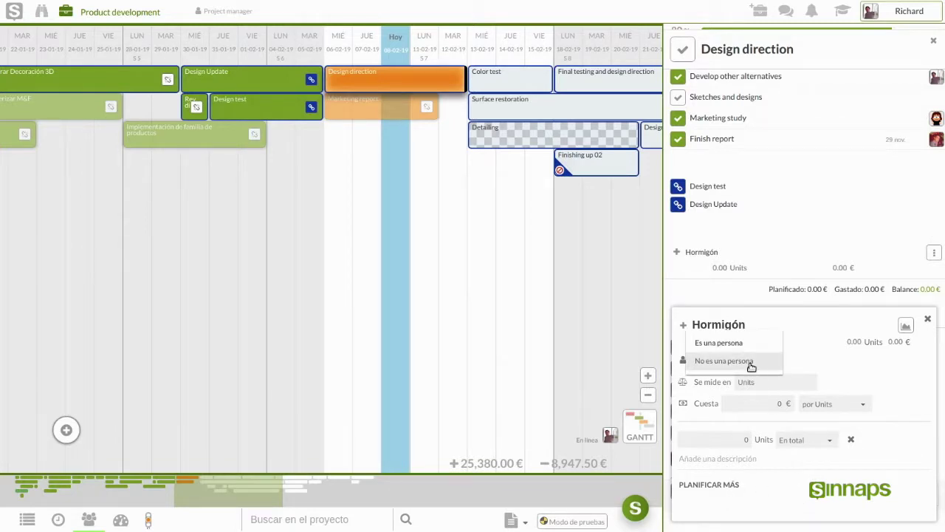
click(751, 363)
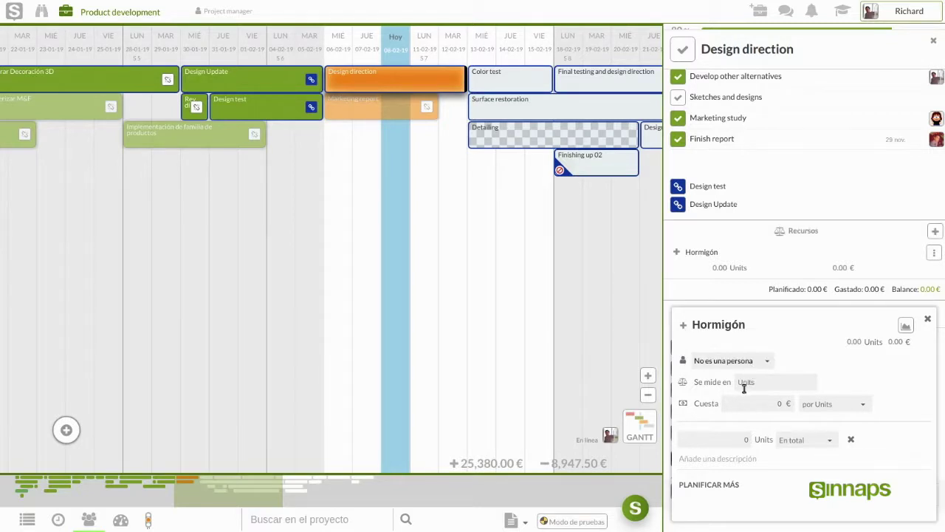
click(746, 382)
text(Toneladas)
click(761, 400)
click(770, 404)
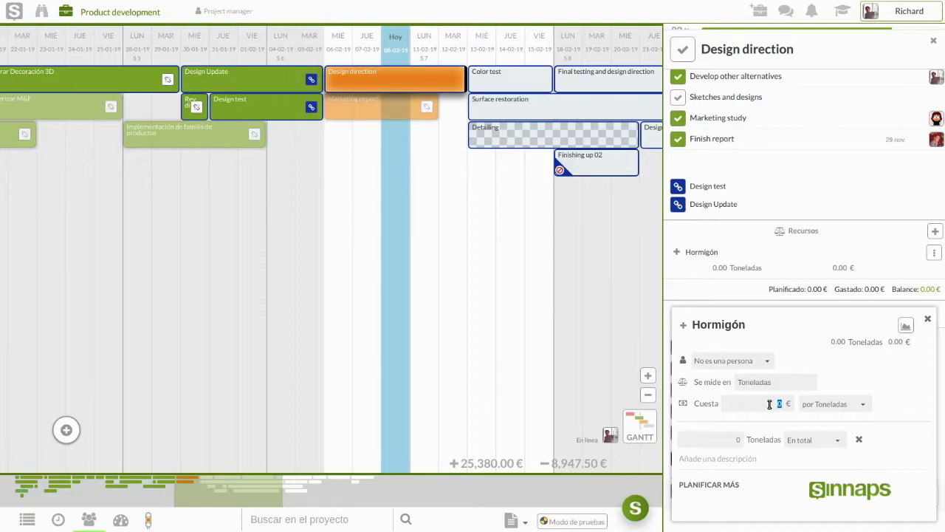
text(90)
click(718, 441)
text(10)
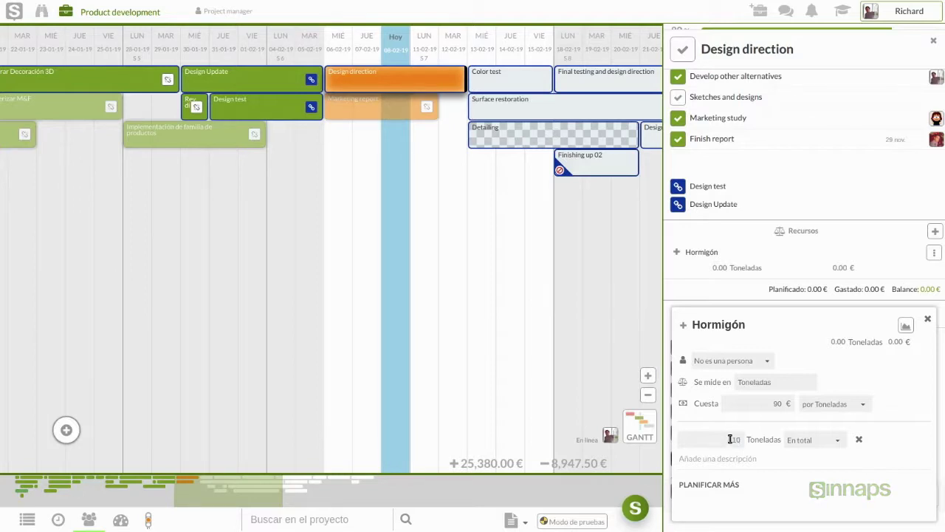
Step: Switch the 10 Toneladas of Hormigón to Al día and describe the line as 'Asentar terreno'
click(812, 441)
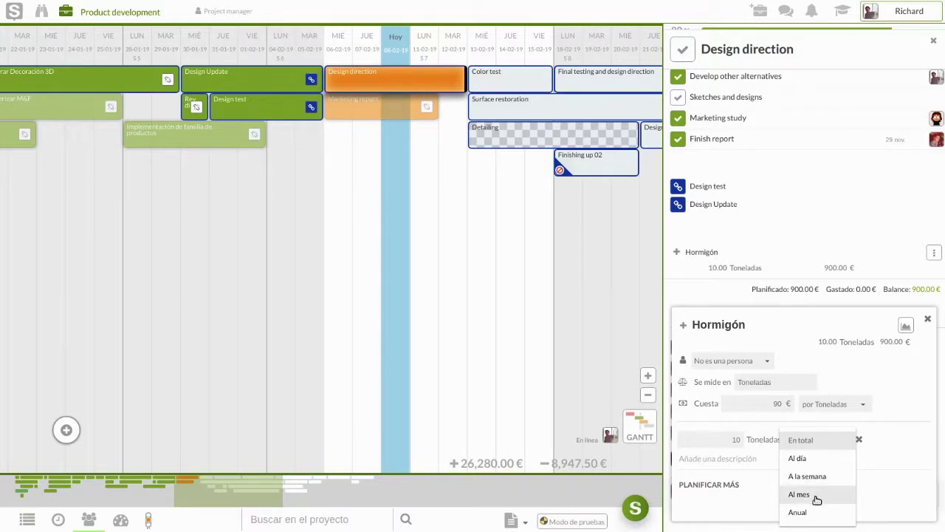
click(810, 441)
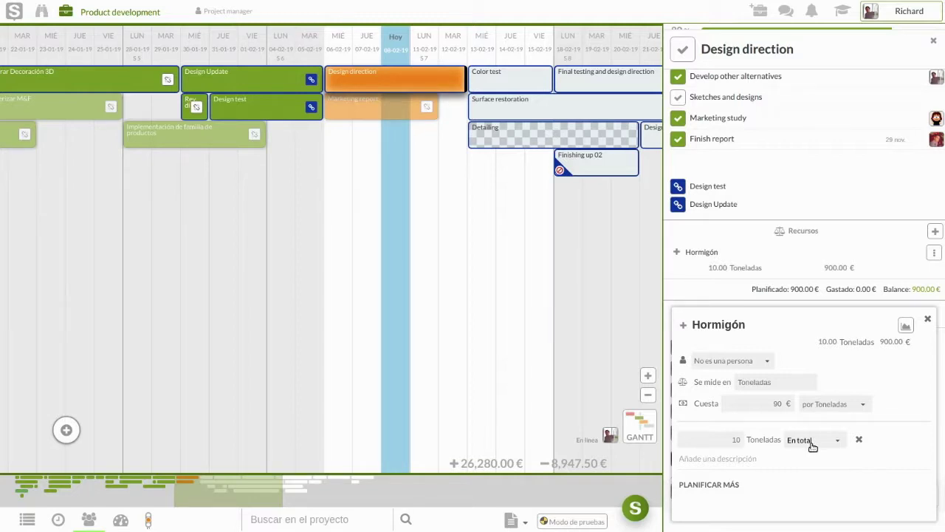
click(807, 445)
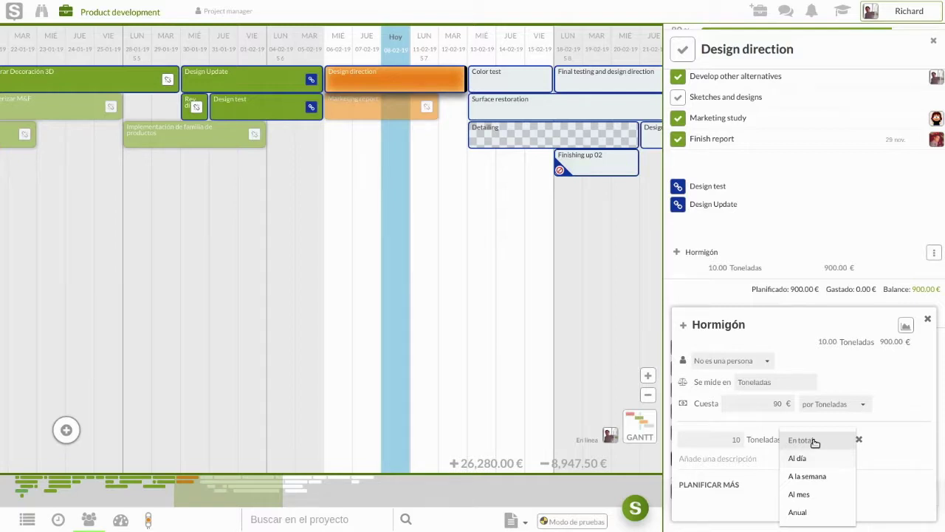
click(812, 440)
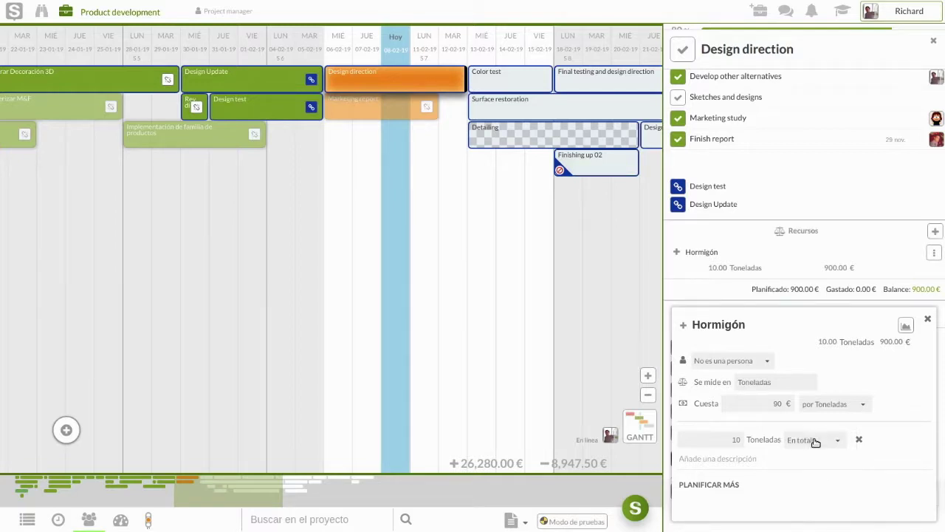
double_click(887, 342)
double_click(827, 342)
click(810, 440)
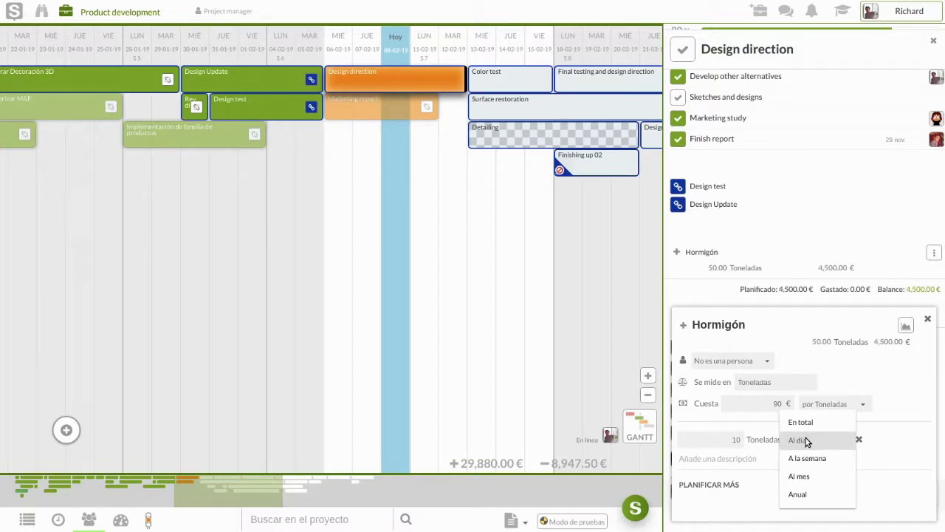
click(807, 440)
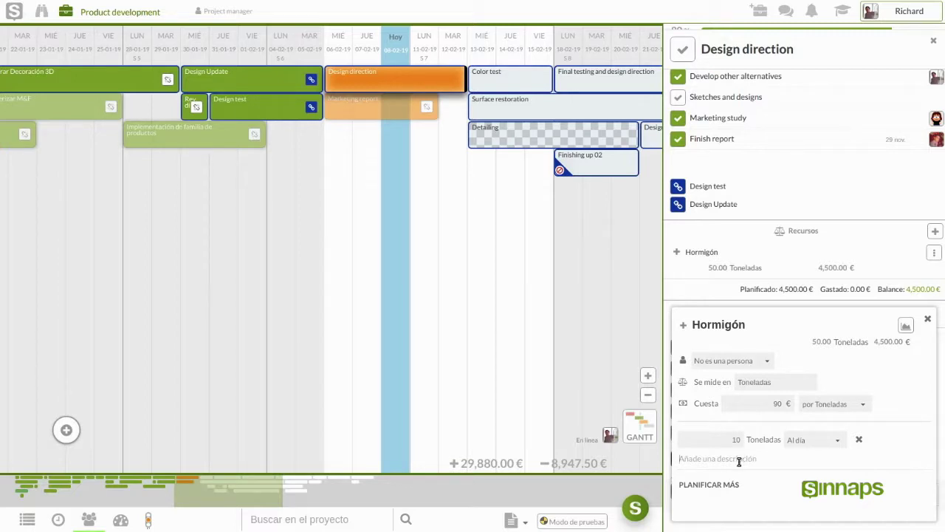
text(Asentar terreno)
Step: Add a 1-tonne Hormigón line described 'Muro de carga', then close the Hormigón details
click(706, 486)
text(1)
click(700, 471)
click(726, 451)
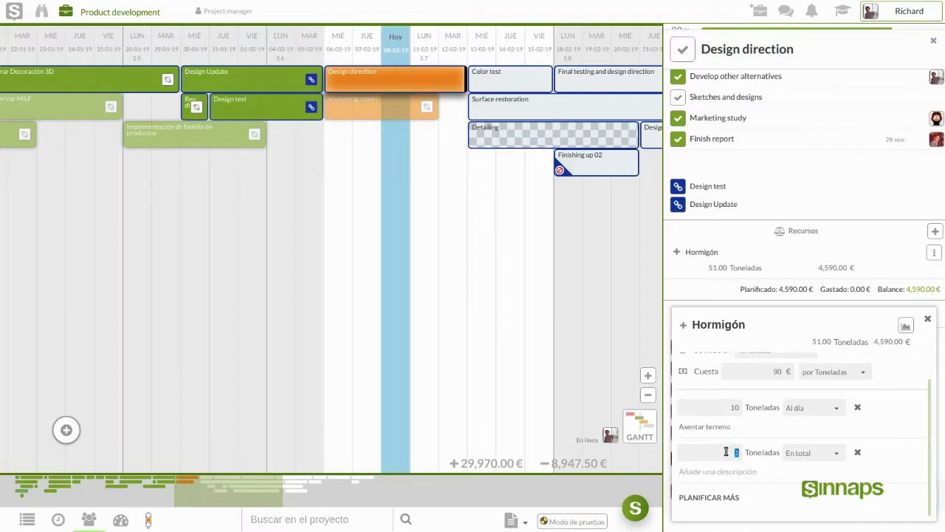
click(726, 451)
click(712, 473)
text(Muro de carga)
click(931, 318)
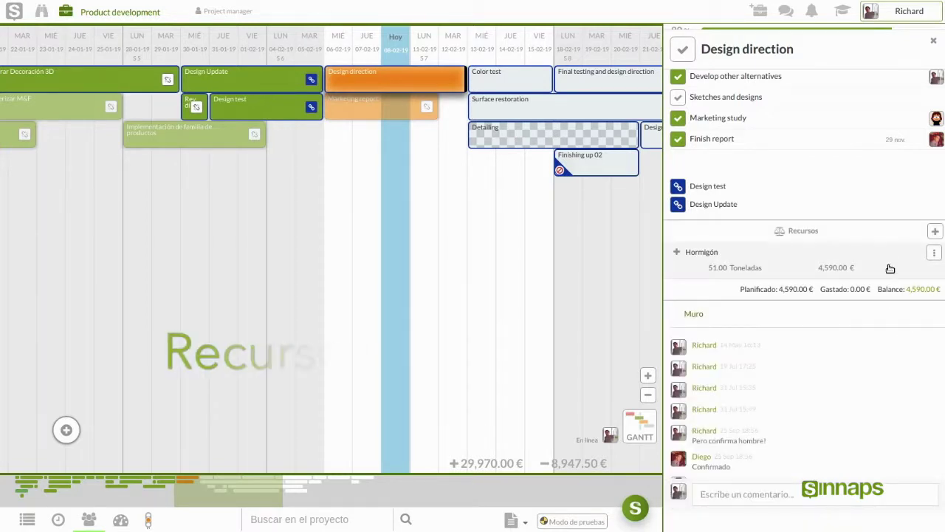
Step: Create a new planned resource named Billete Londres on the task
click(936, 233)
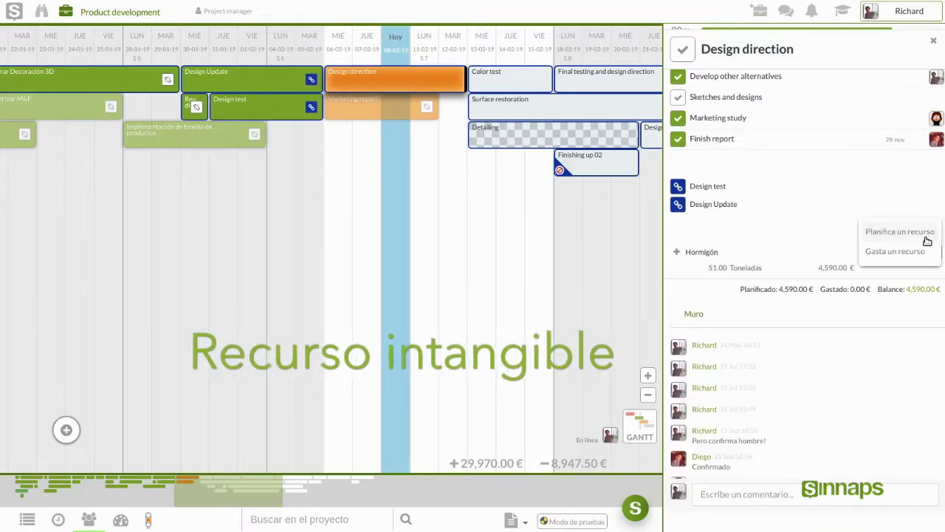
click(913, 235)
text(Billete Londres)
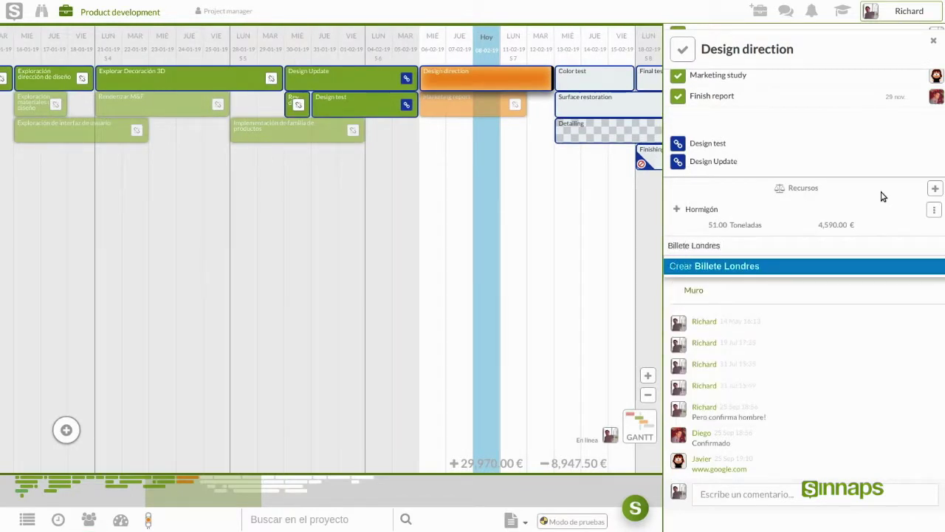
click(851, 268)
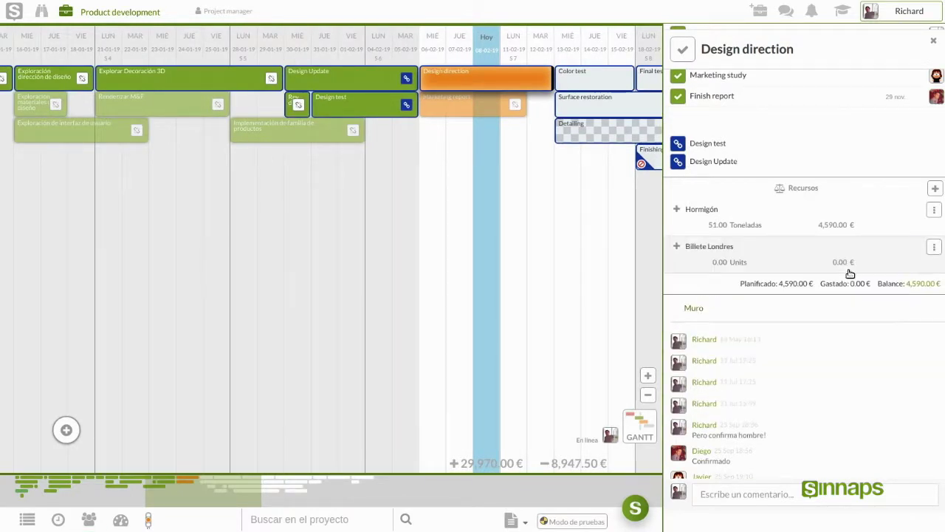
Step: Measure Billete Londres in Ida y vuelta at 200 € each, quantity 2, and close its details
double_click(754, 385)
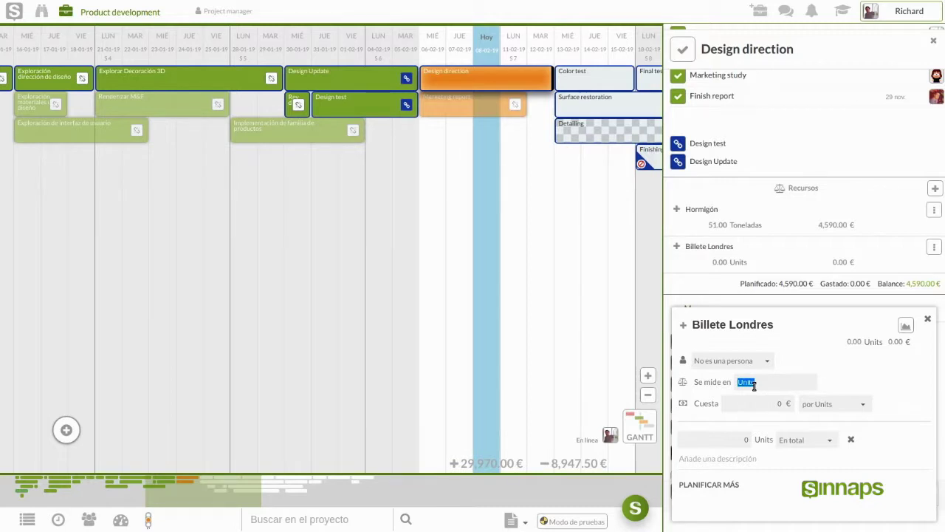
text(Ida)
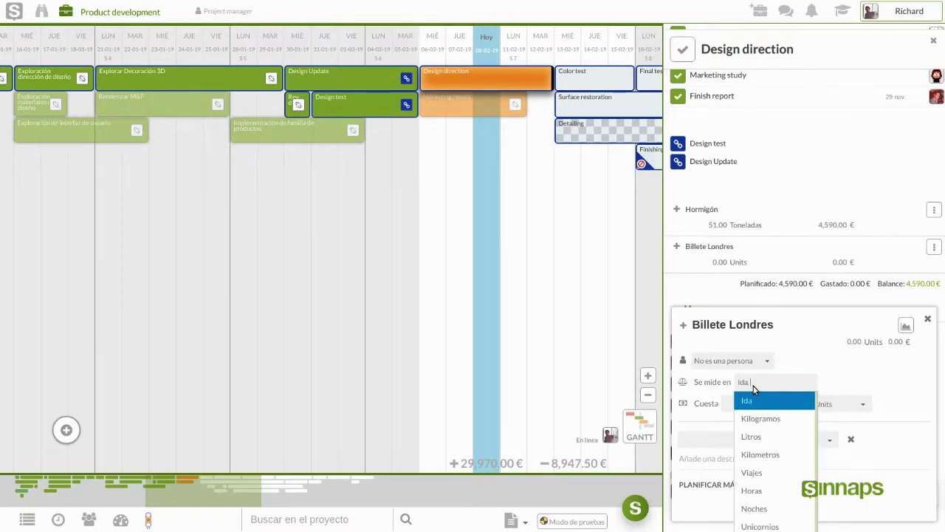
text( y vuelta)
click(769, 401)
click(765, 402)
text(200)
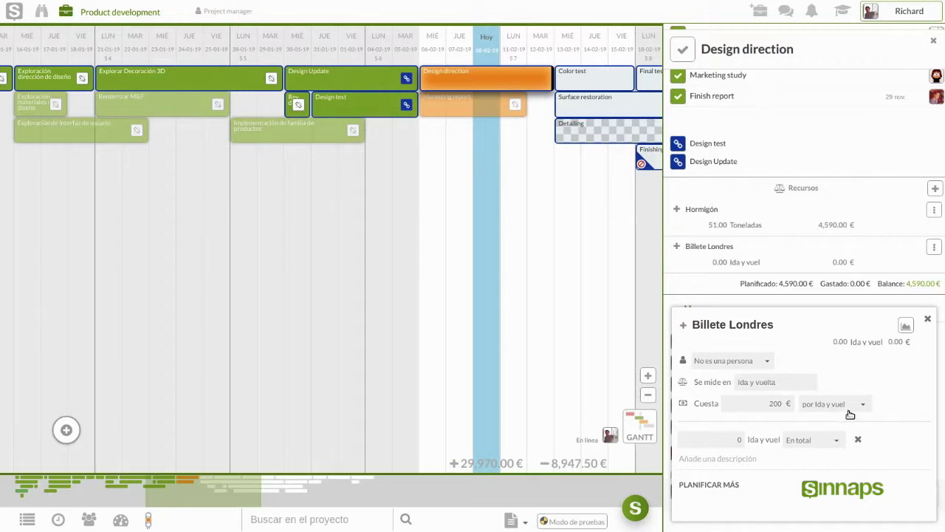
click(731, 440)
text(2)
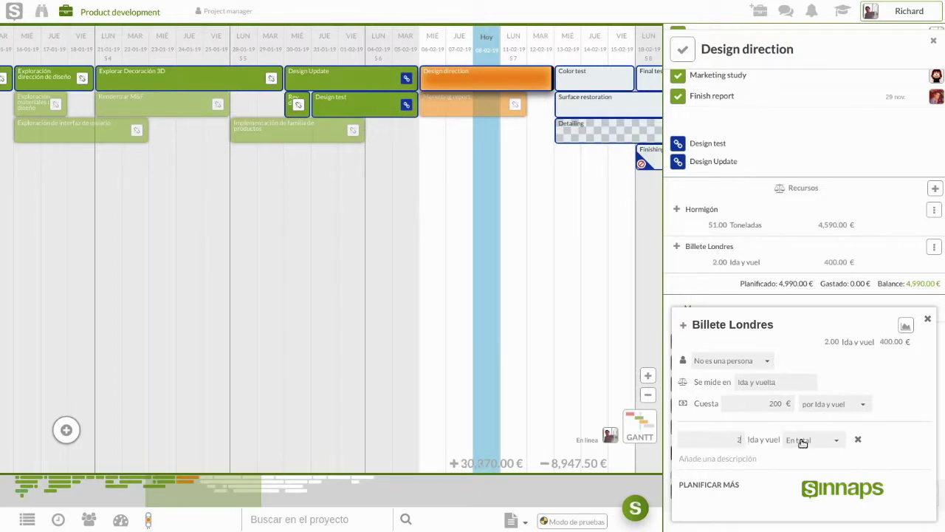
click(763, 454)
click(929, 321)
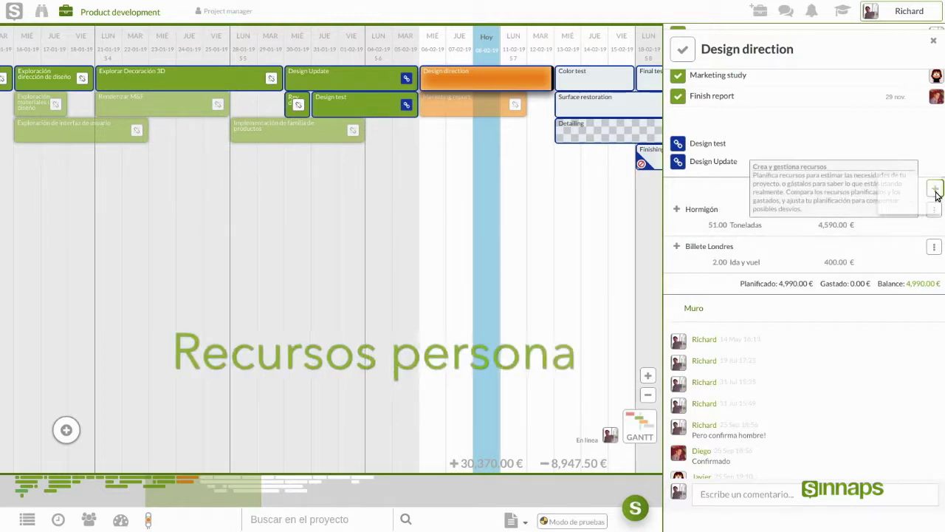
Step: Create a new planned resource named after the newly invited team member
click(935, 190)
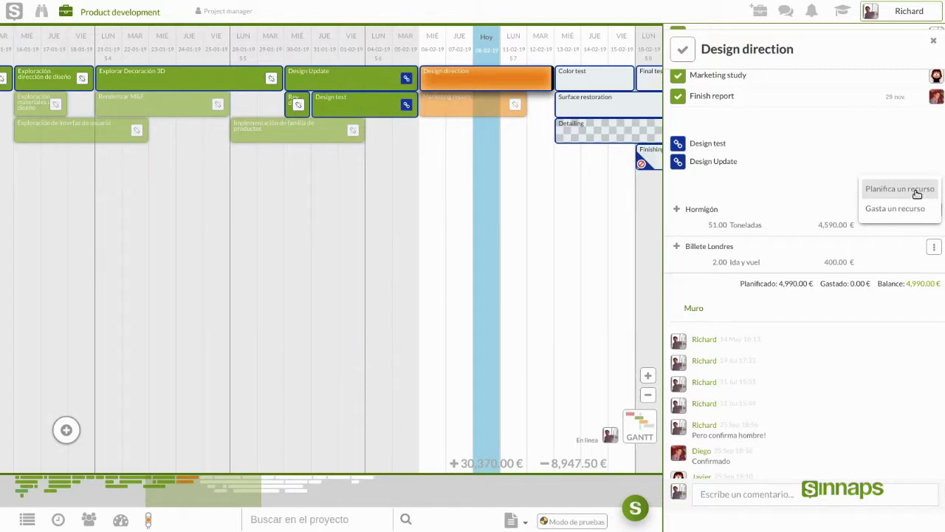
click(916, 190)
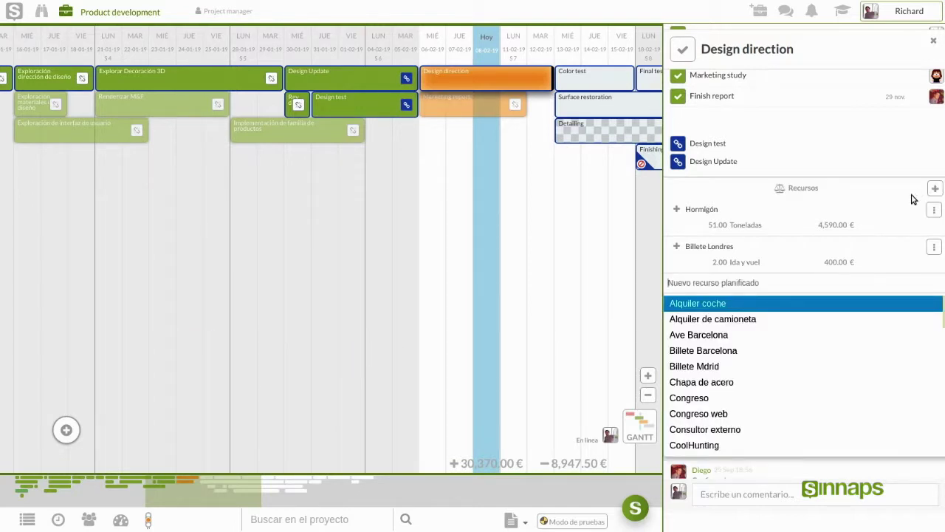
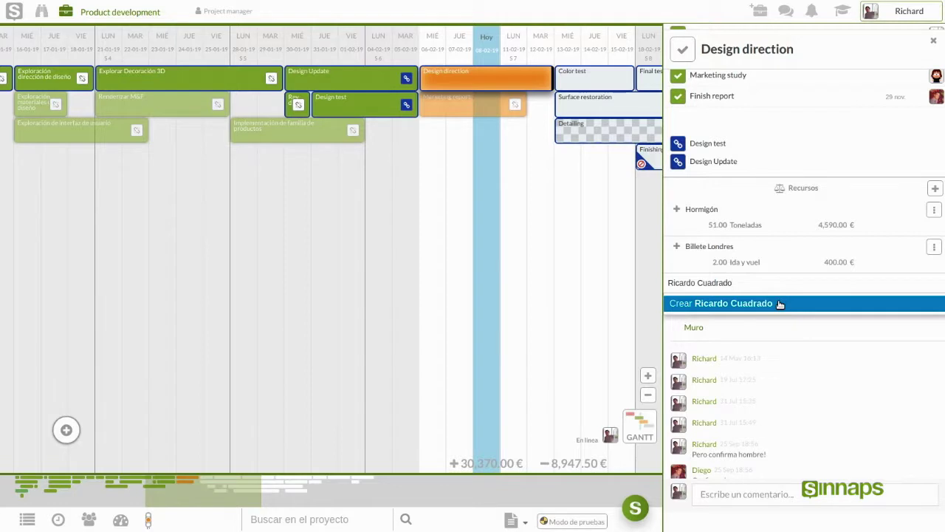
click(781, 304)
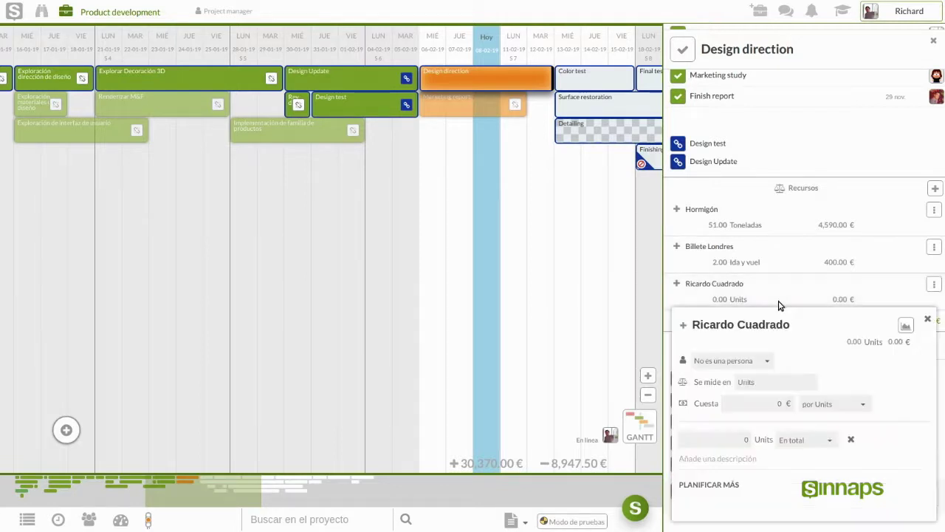
Step: Mark the resource as a person costing 80 € per day, working 6 hours Al día, and close it
click(761, 364)
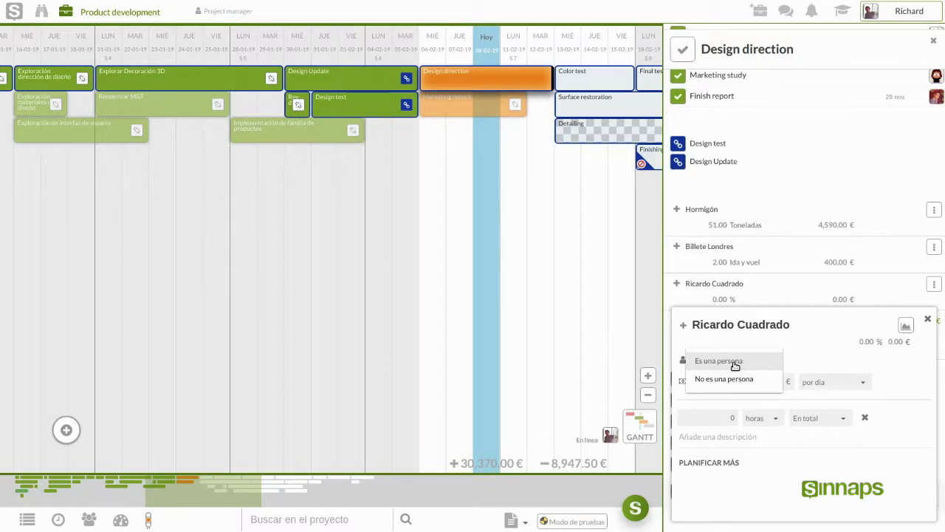
click(735, 364)
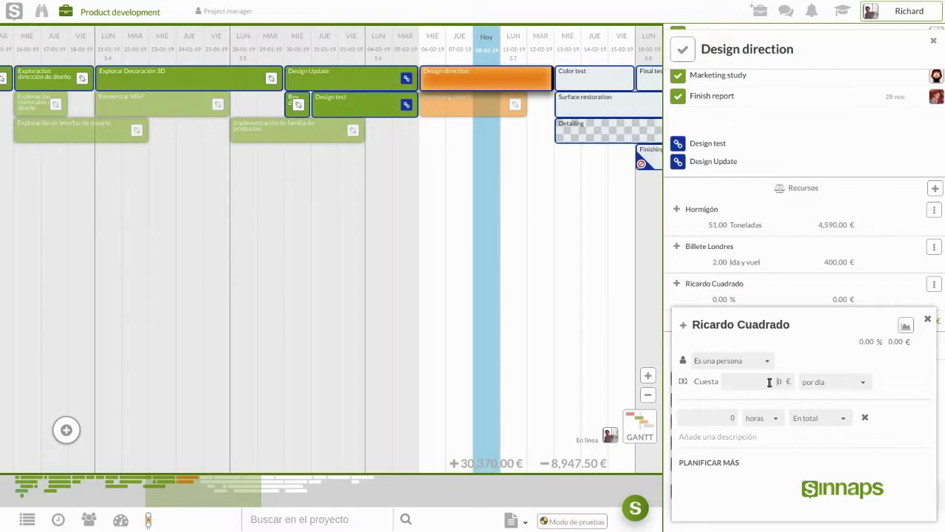
click(770, 382)
text(80)
click(770, 420)
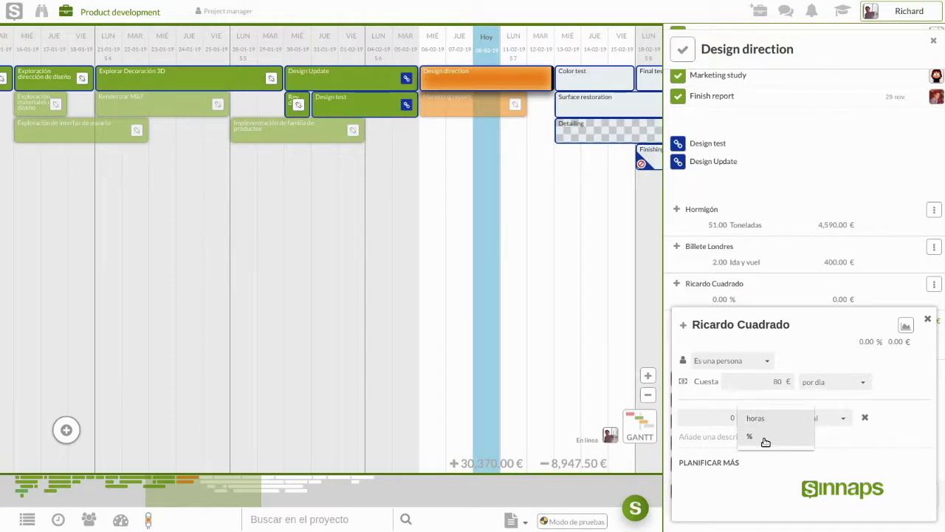
click(761, 425)
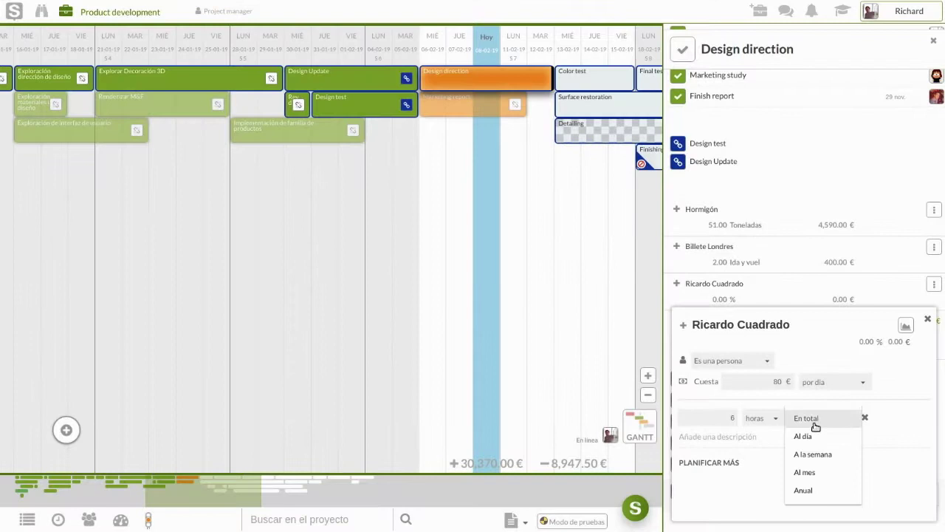
click(811, 436)
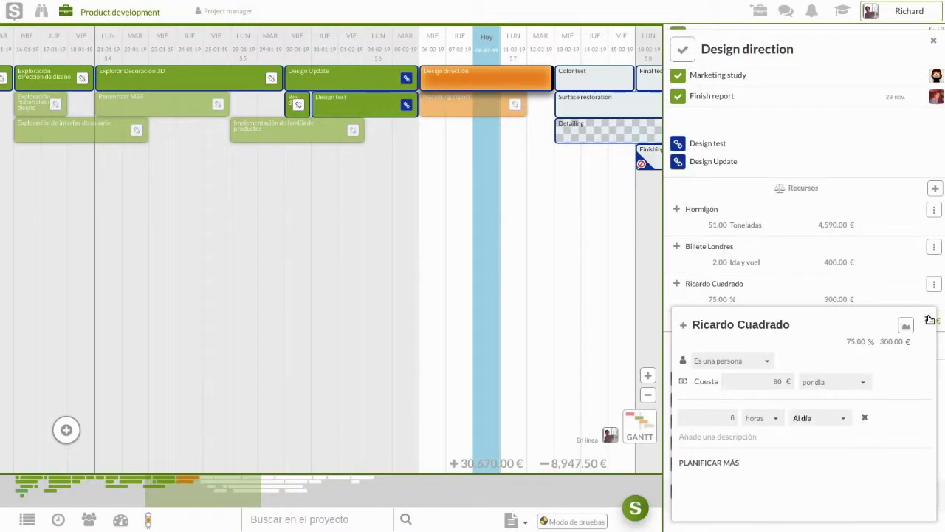
click(929, 319)
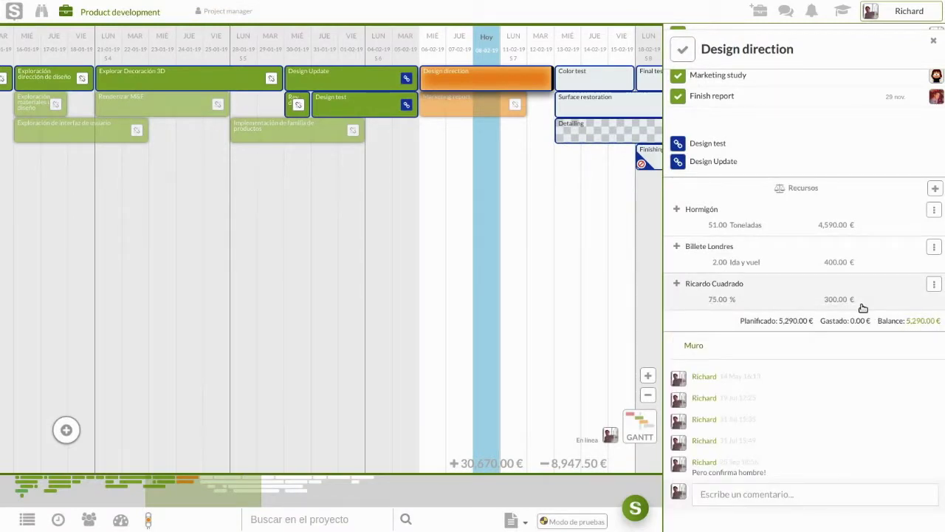
Step: Use 'Asignar el trabajo de… a…' to move the person resource's project-wide work to the chosen team member
click(934, 283)
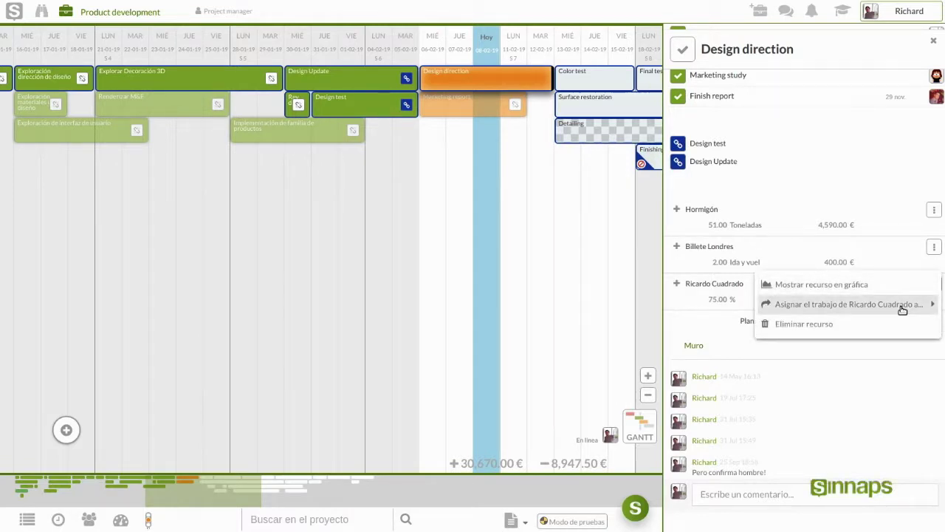
click(902, 309)
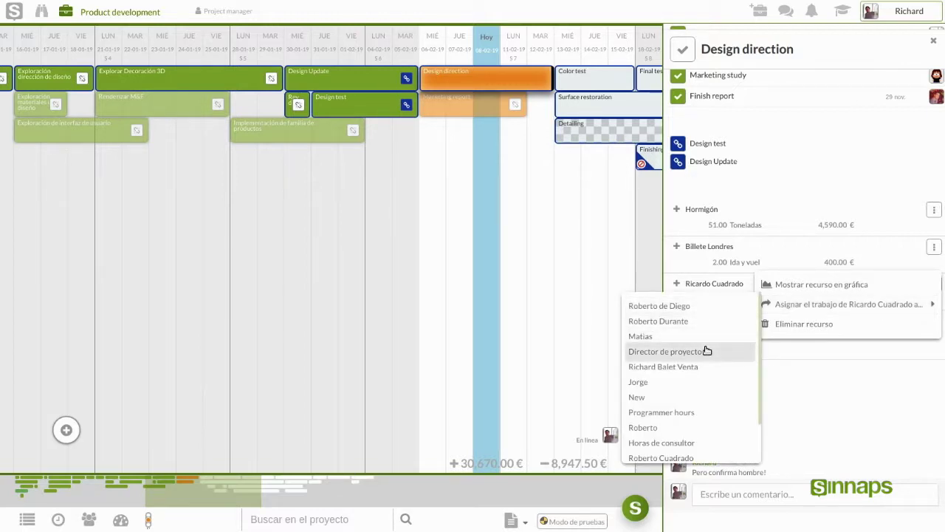
scroll(708, 349, down, 2)
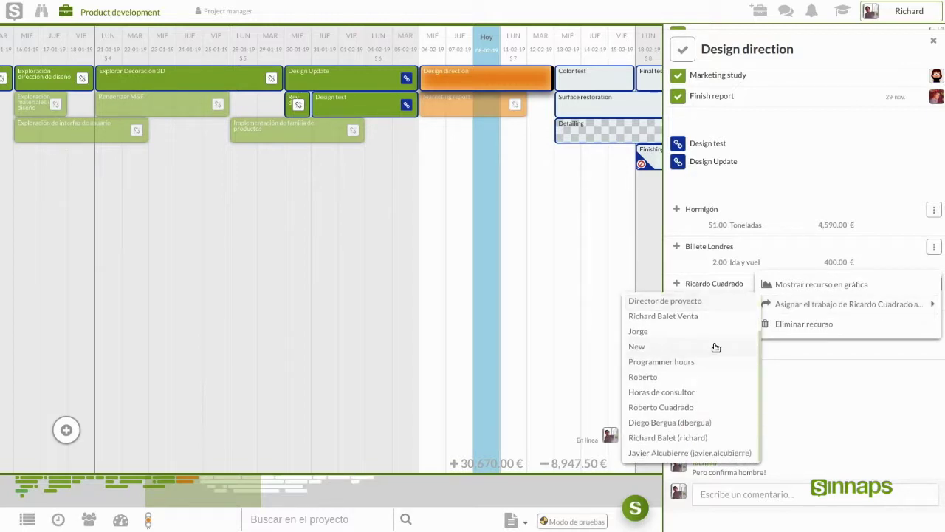
click(714, 441)
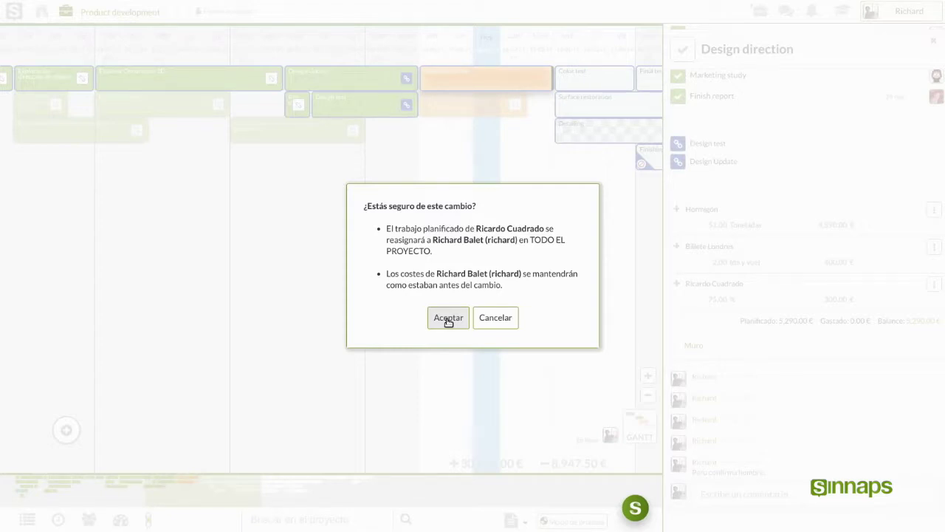
click(448, 319)
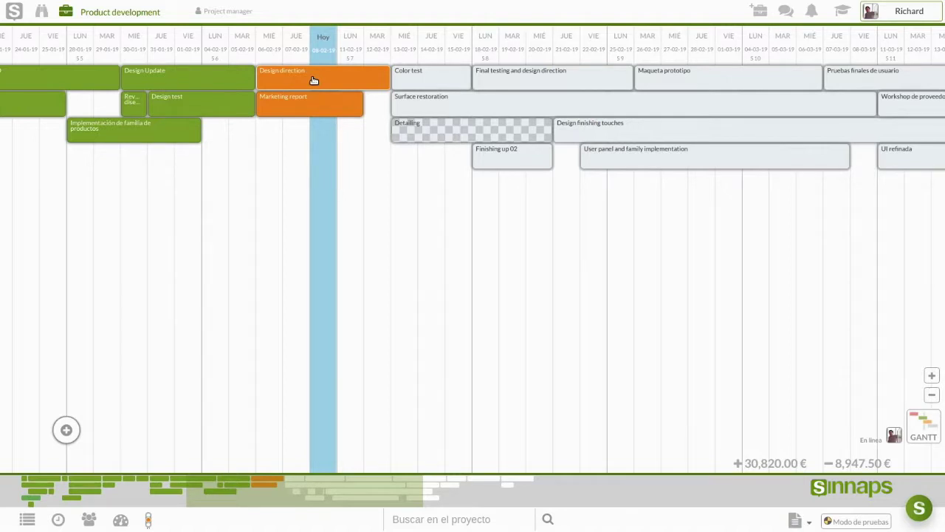
Step: On Design direction, check the team member's planned resource (50 %, 300 €), then open its options
click(345, 79)
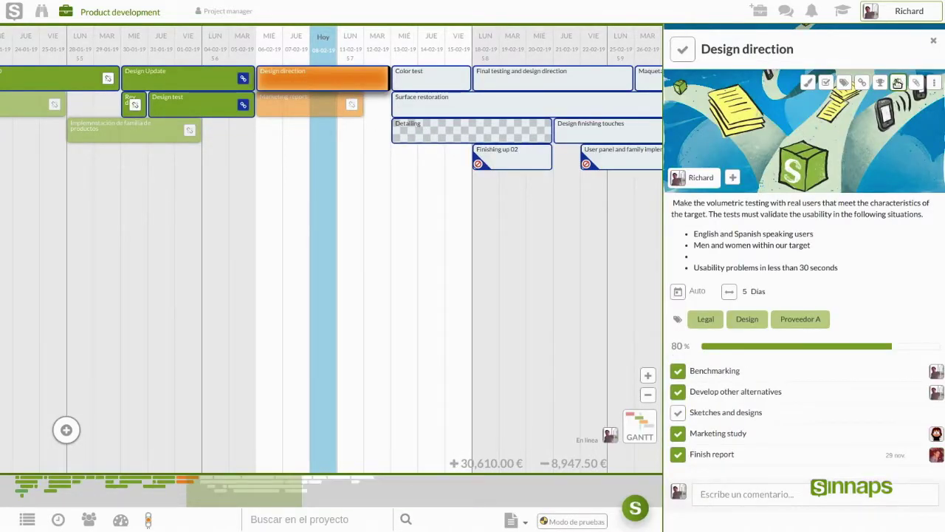
click(899, 83)
scroll(789, 164, up, 3)
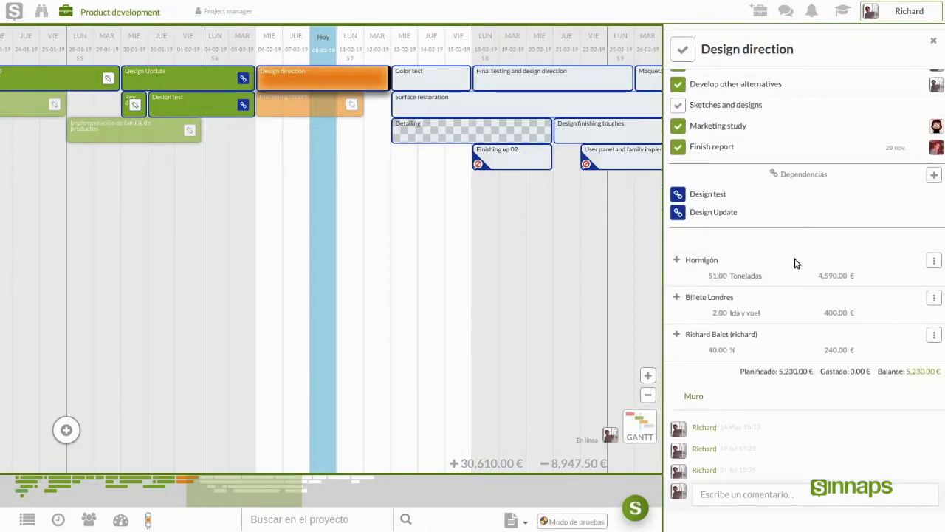
click(773, 350)
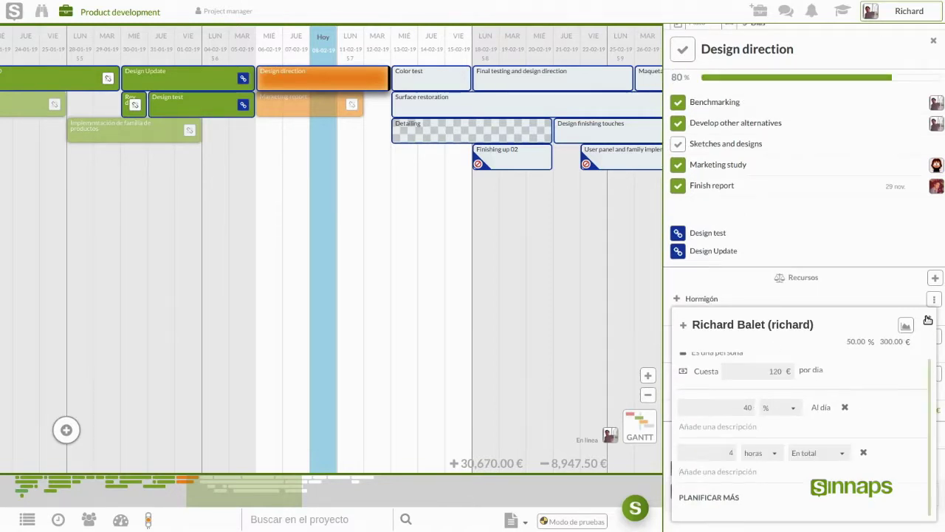
click(928, 319)
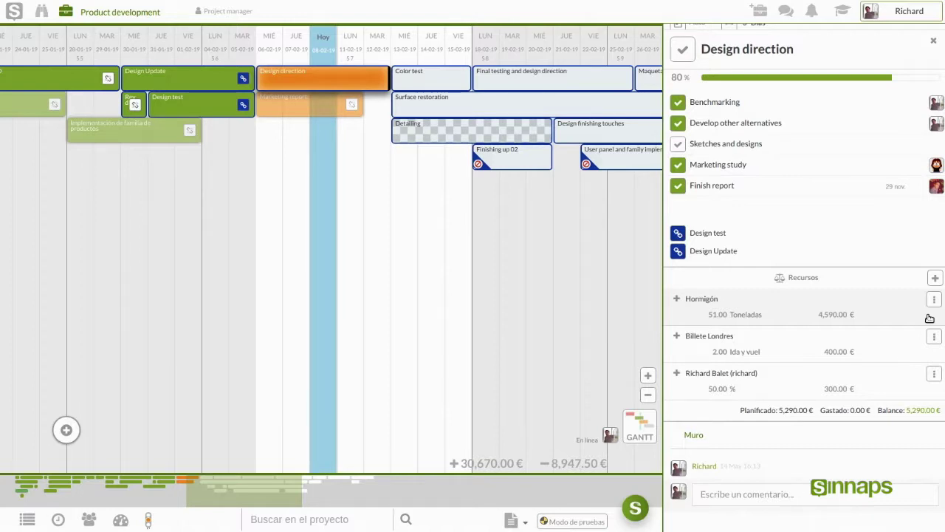
click(935, 373)
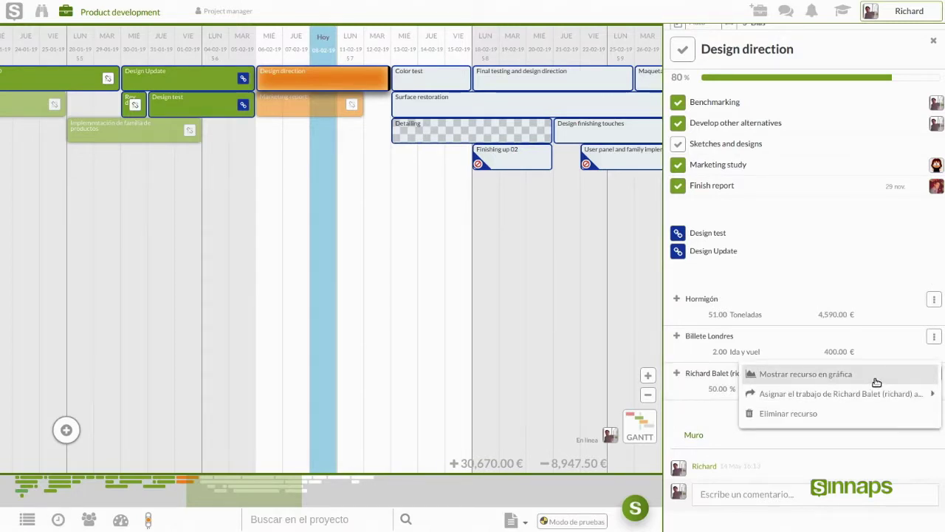
Step: Chart the team member's daily Design direction load with 'Mostrar recurso en gráfica' and read a point's value
click(877, 382)
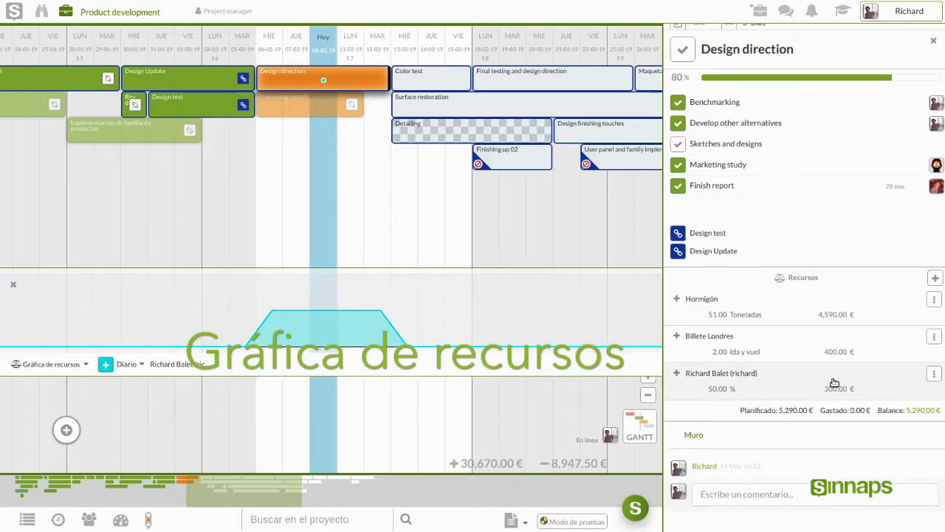
drag(304, 316, 272, 313)
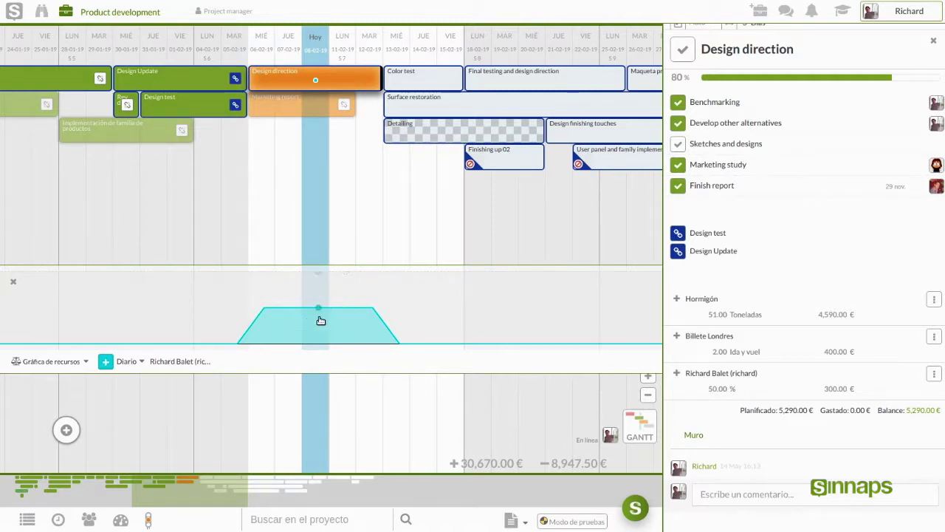
mouse_move(315, 321)
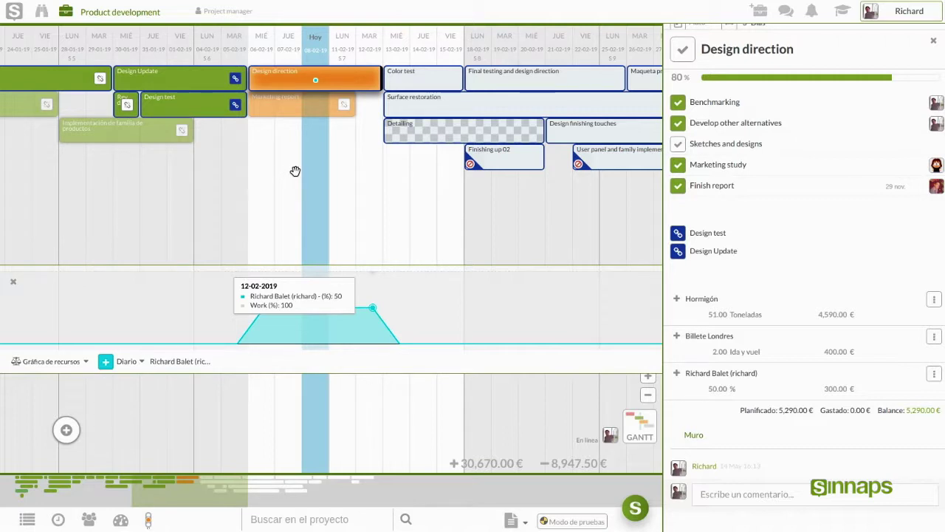
Step: Add the team member as a planned resource on the Marketing report task
click(285, 107)
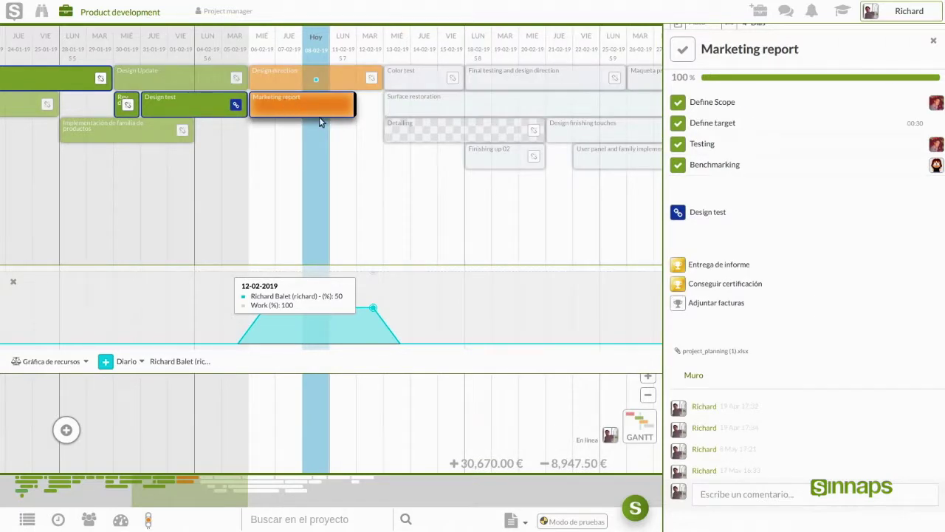
scroll(783, 192, up, 4)
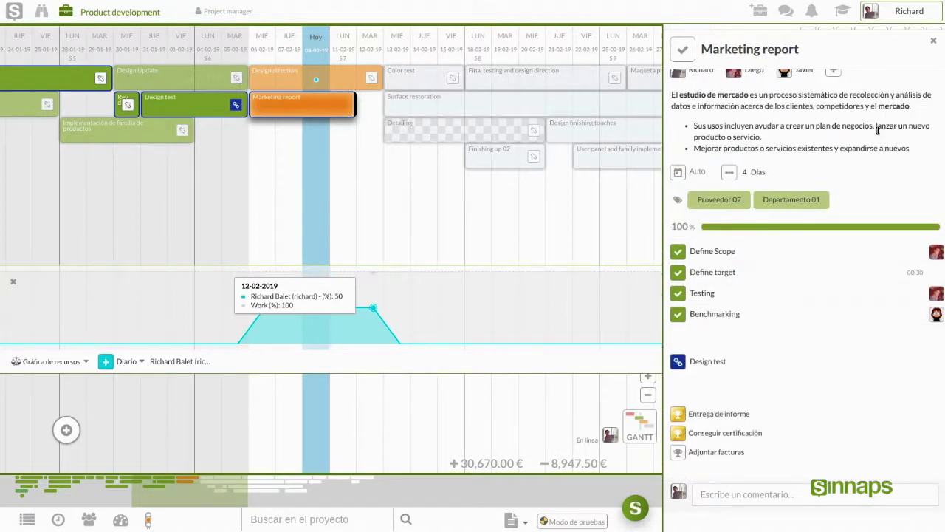
scroll(877, 130, up, 2)
click(897, 83)
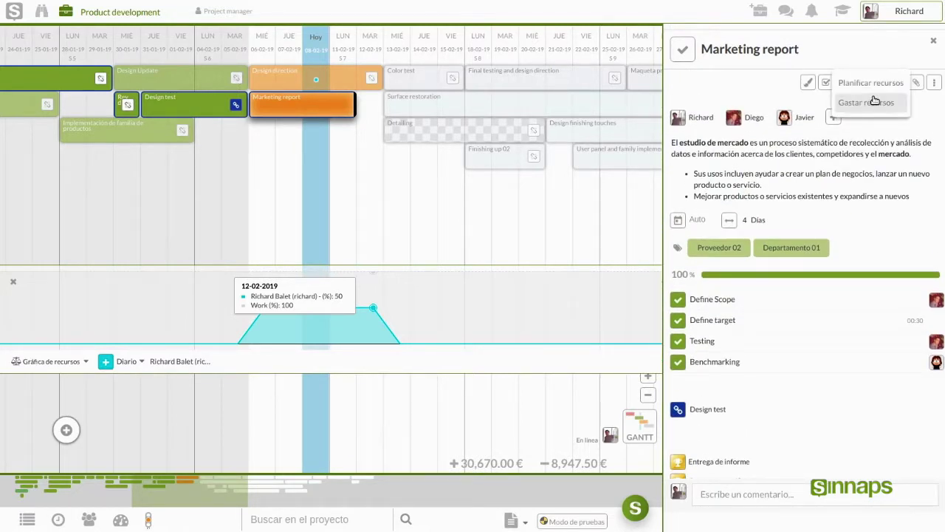
click(869, 84)
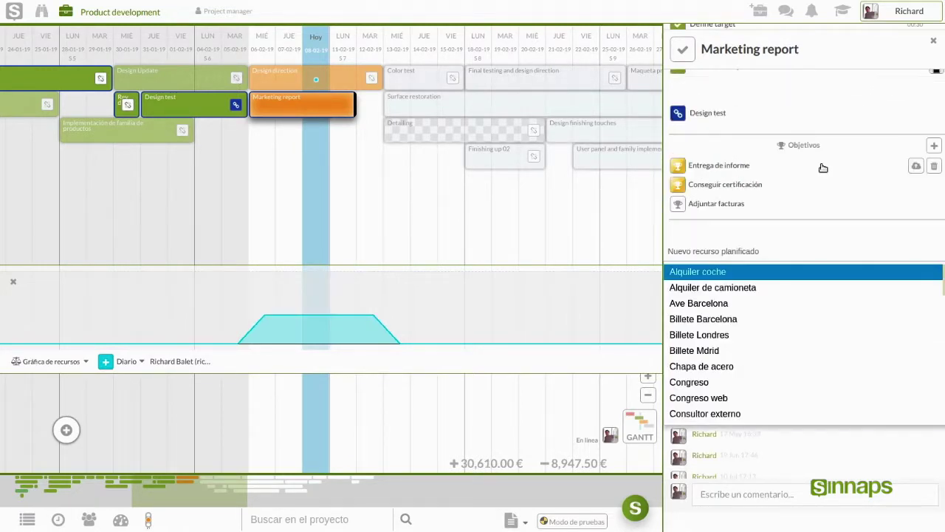
text(Richard)
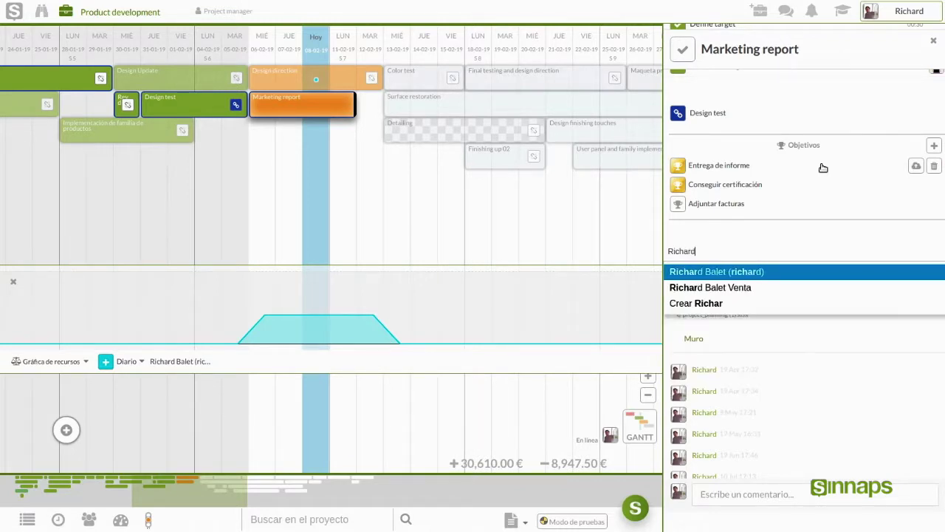
click(765, 274)
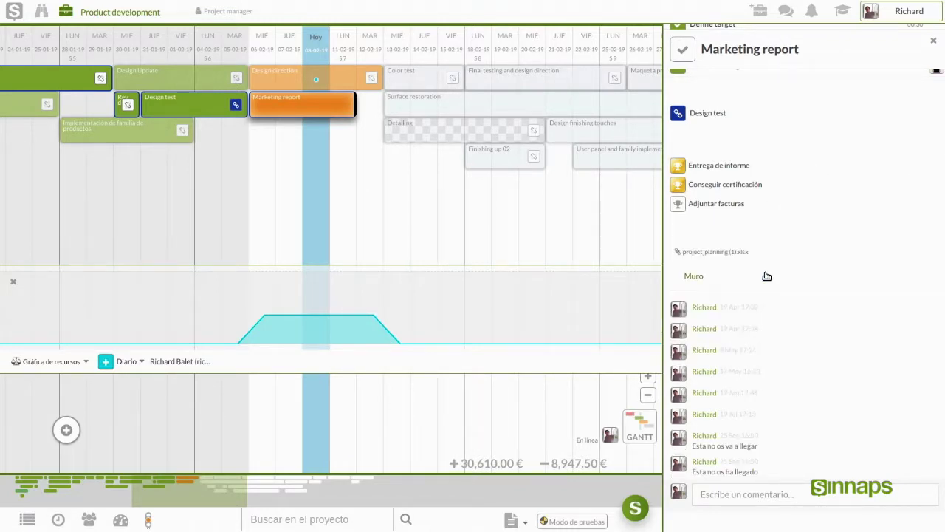
click(767, 276)
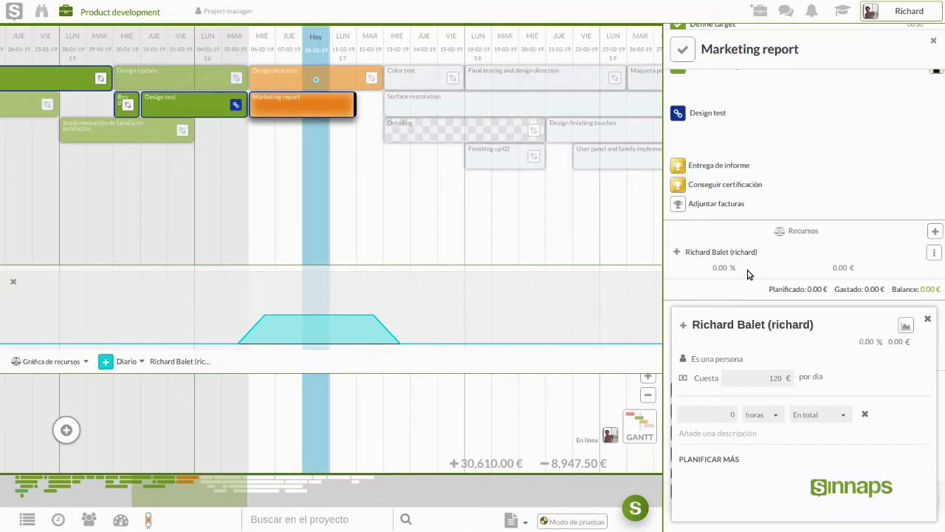
Step: Set the planned work to 6 hours Al día, giving 75 % and 360.00 €
click(731, 416)
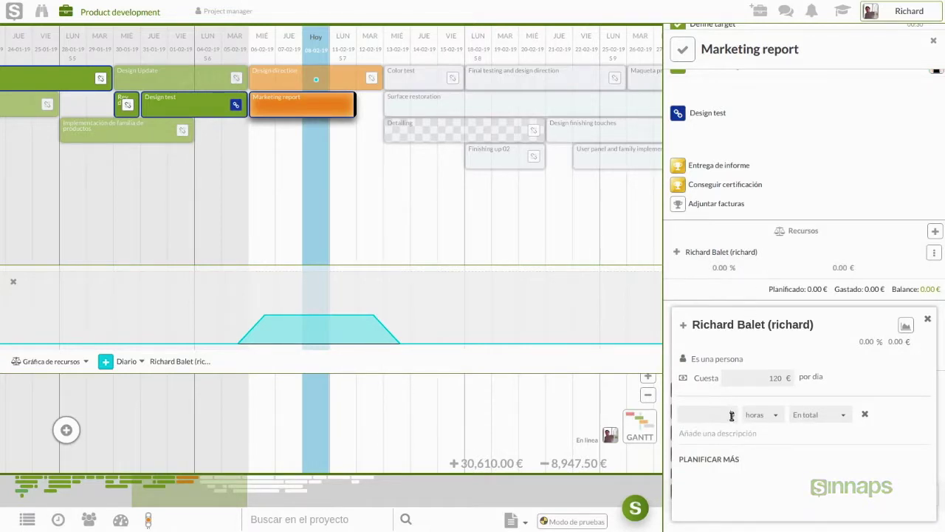
text(6)
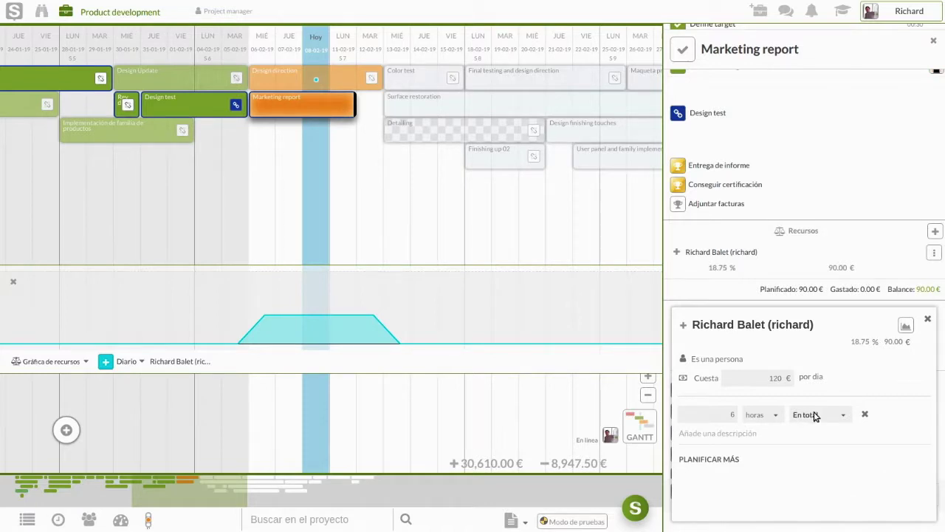
click(815, 415)
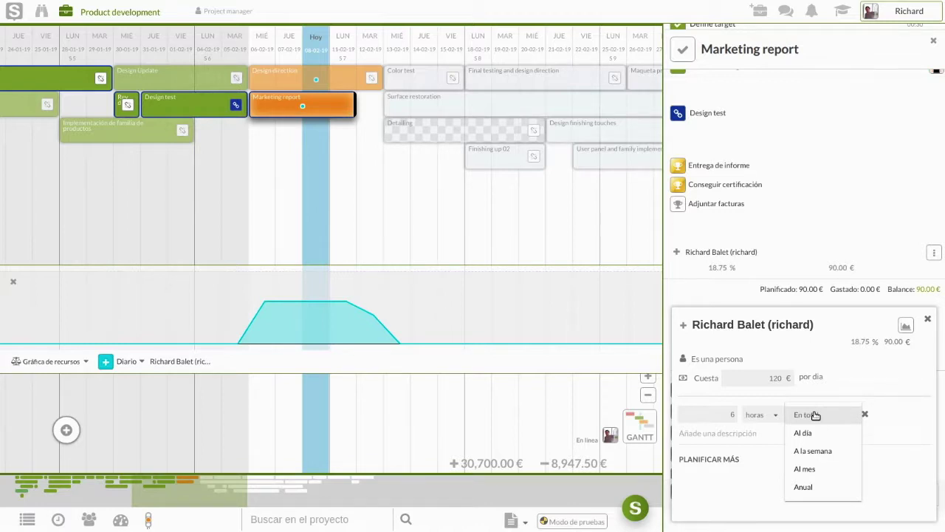
click(812, 434)
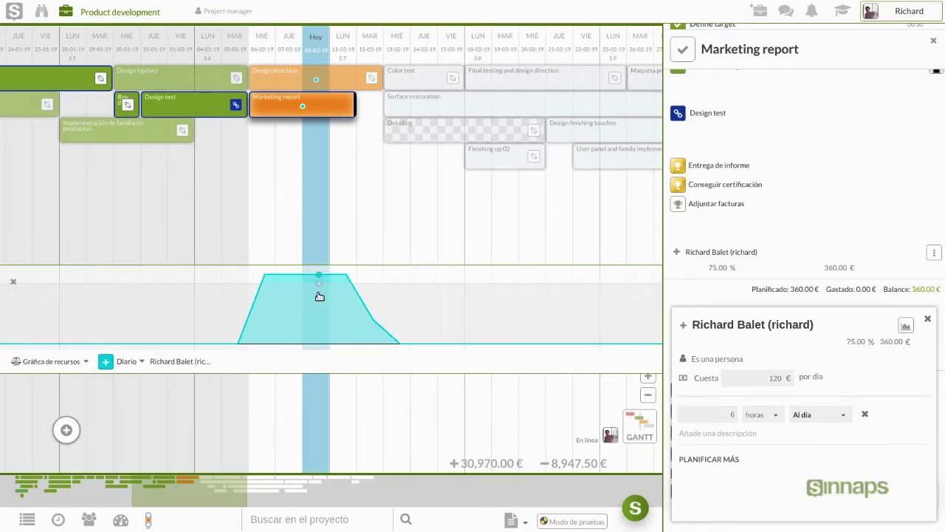
mouse_move(321, 312)
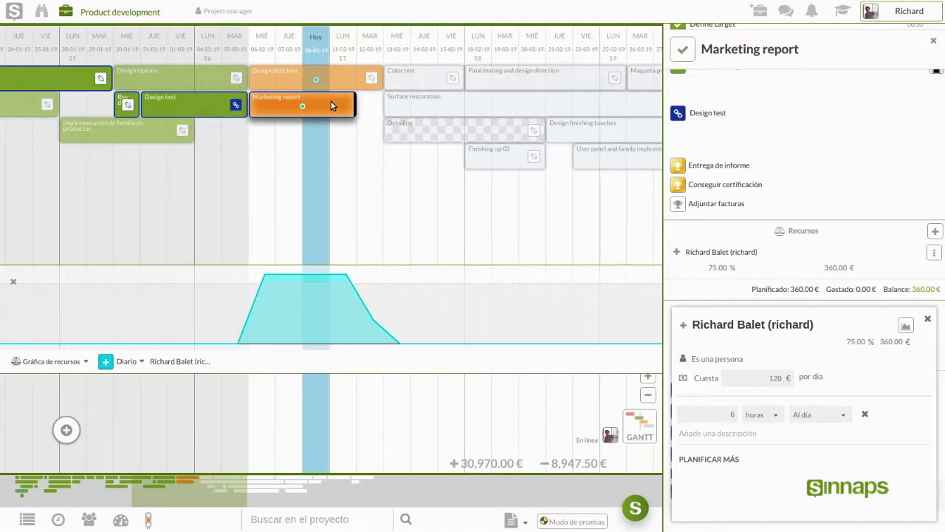
Step: Move the Marketing report bar to start around 13-02, clear of Design direction
click(344, 169)
drag(344, 169, 213, 168)
drag(173, 104, 311, 183)
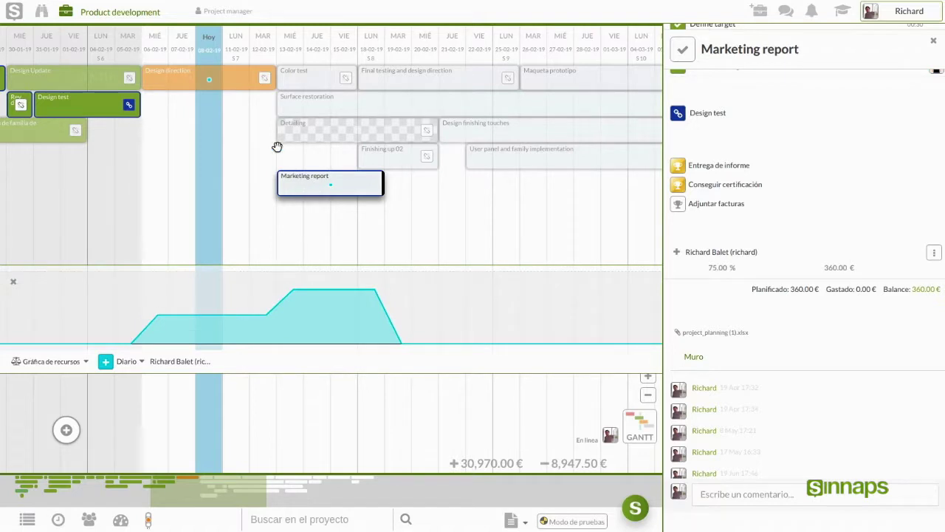
Step: Reopen Design direction, now showing the team member at 40 % and 240.00 €
click(238, 76)
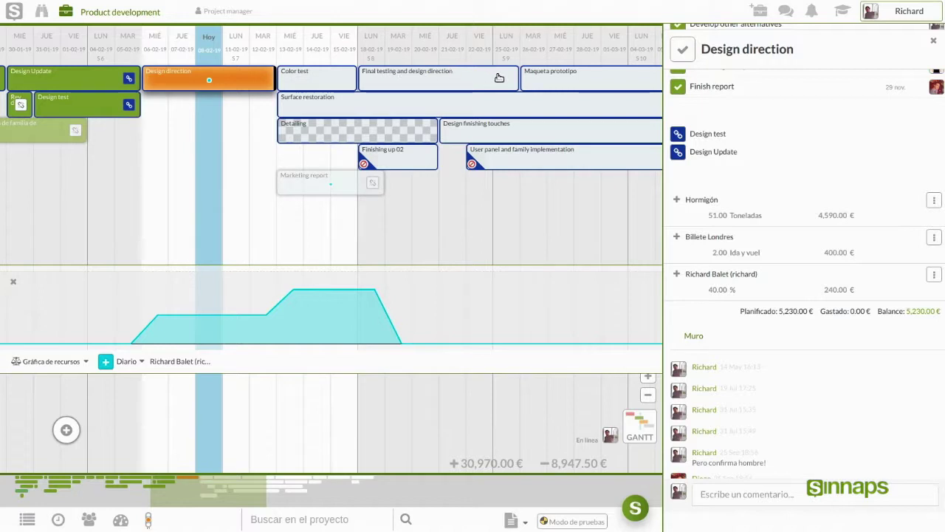
drag(247, 120, 191, 132)
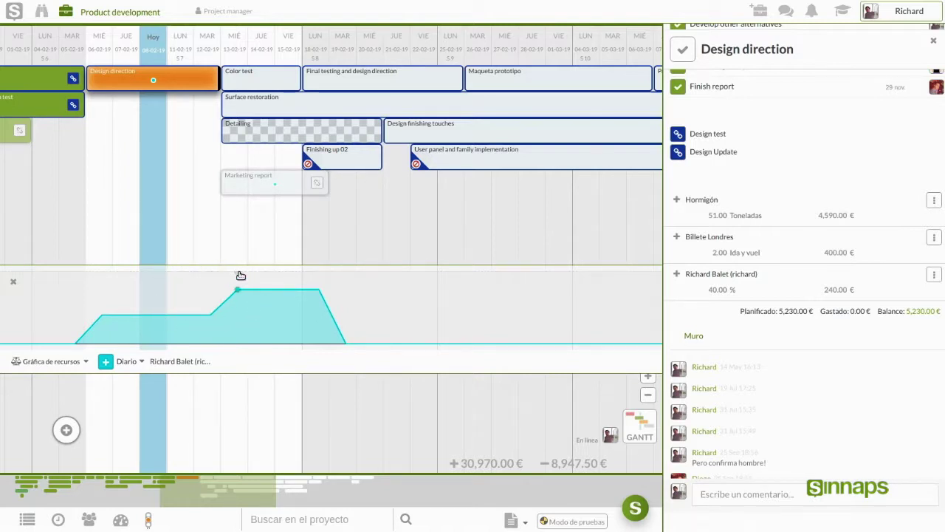
drag(129, 293, 215, 296)
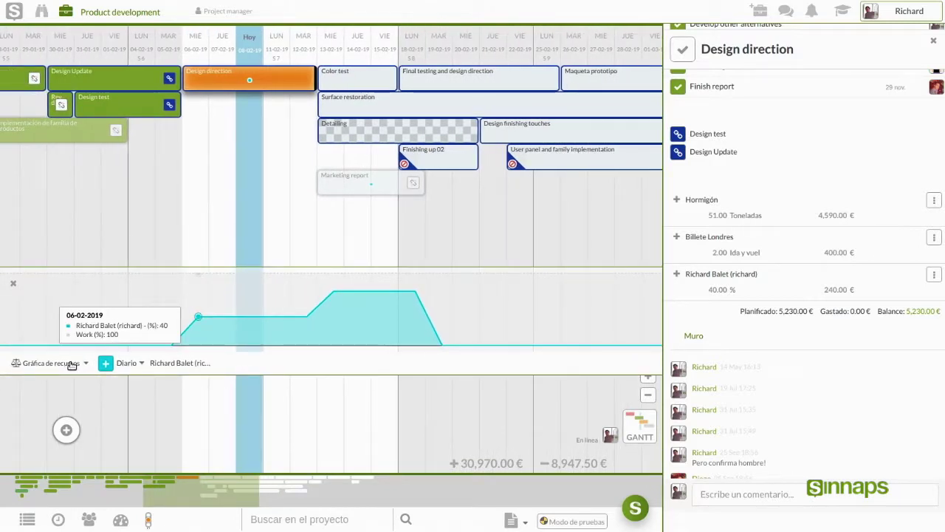
Step: Preview the chart as costs, then switch back to the resource chart
click(71, 364)
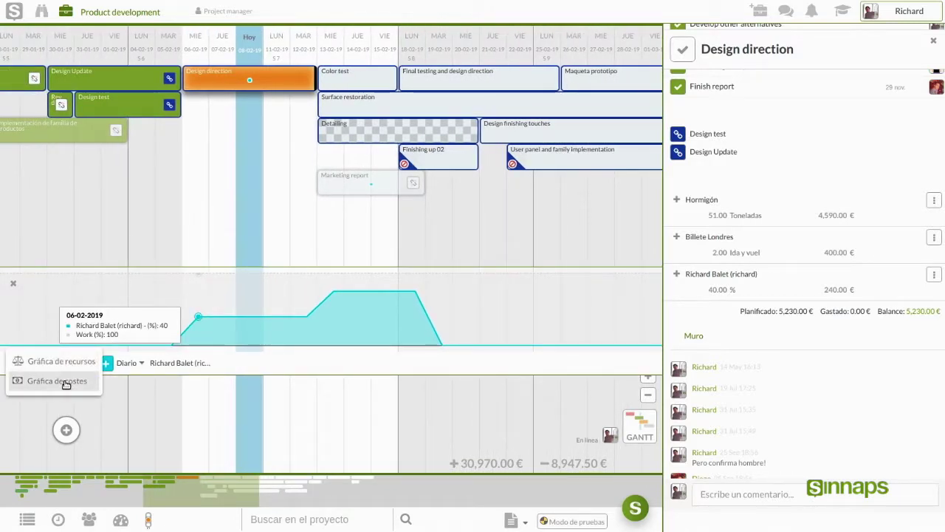
click(66, 383)
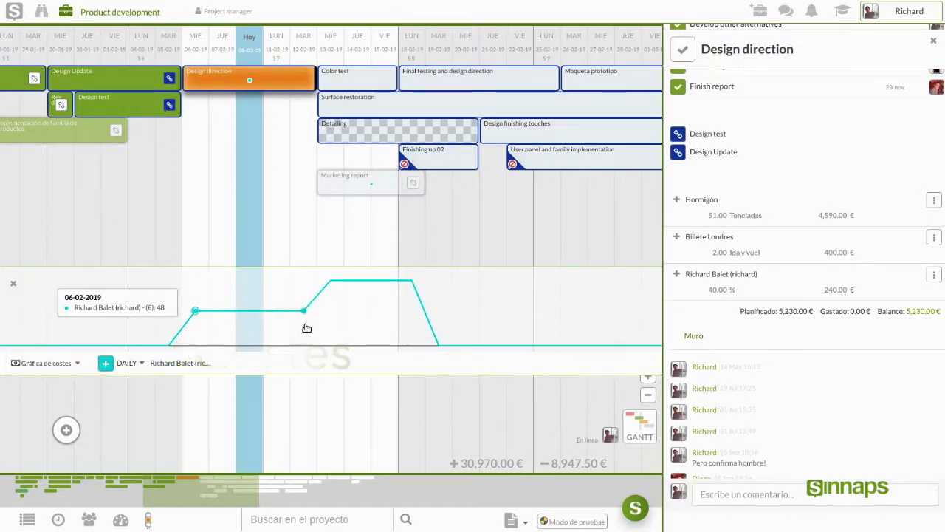
mouse_move(308, 328)
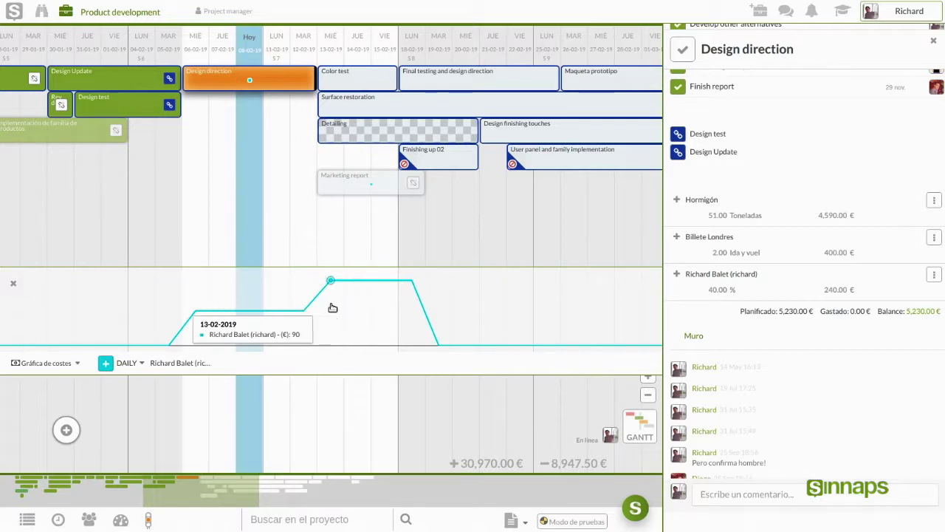
click(77, 363)
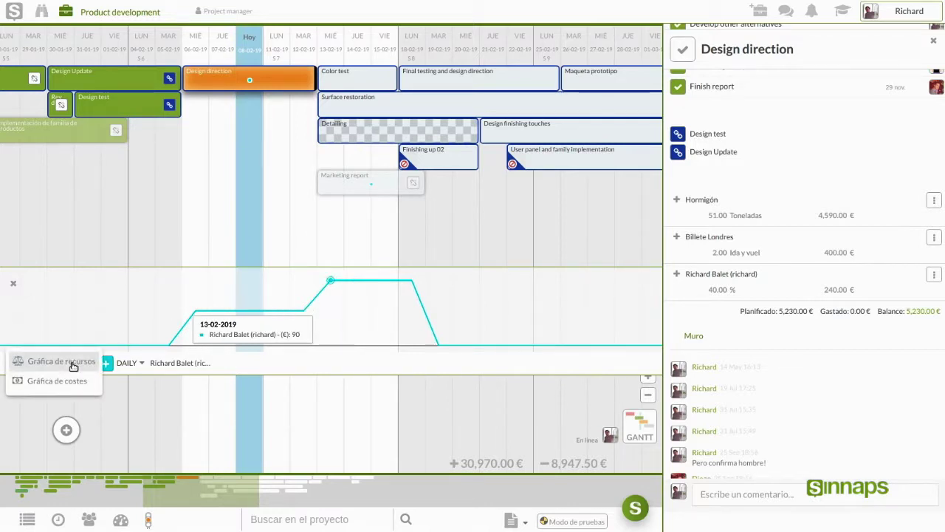
click(73, 362)
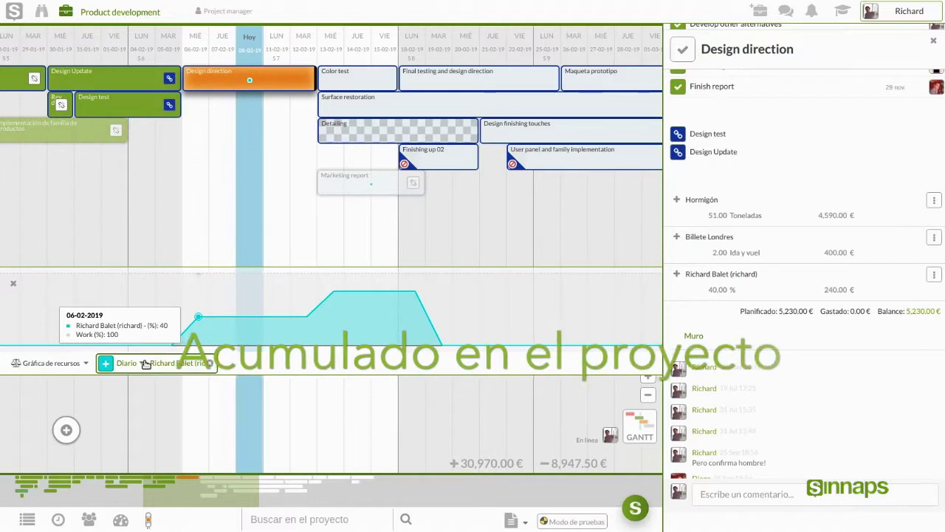
Step: Show the load as Acumulado, then list the Diario, Acumulado and Global views
click(142, 363)
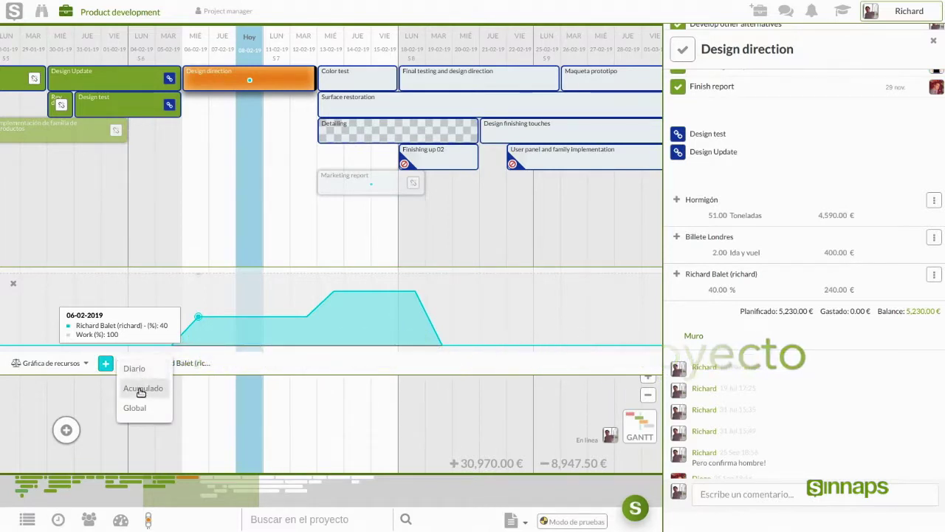
click(142, 389)
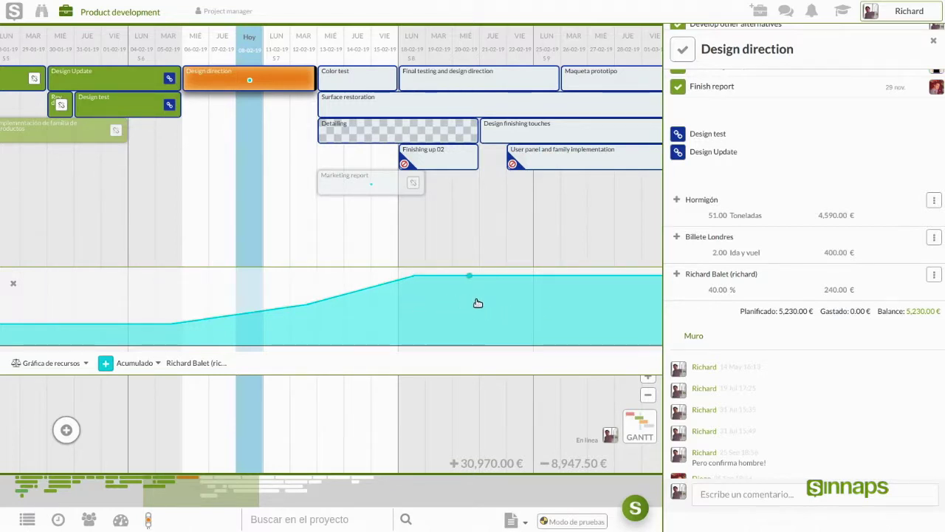
mouse_move(476, 305)
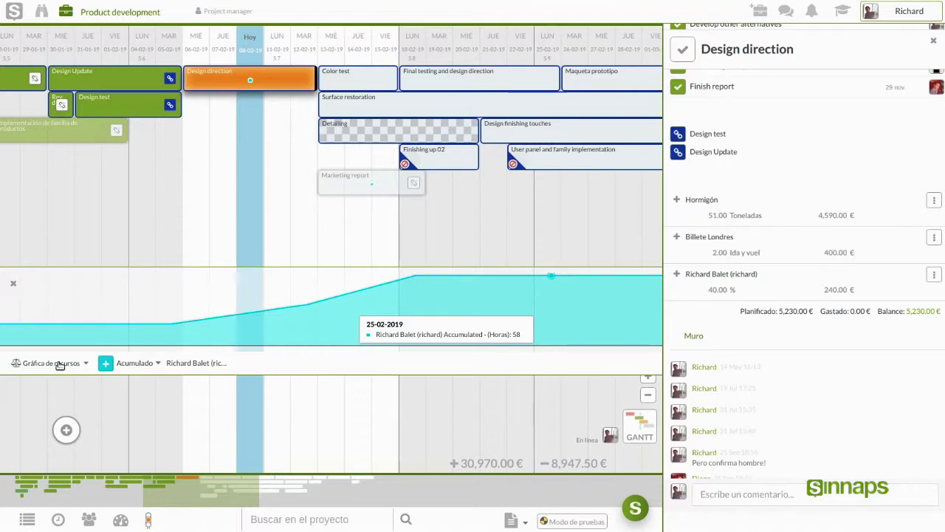
click(59, 364)
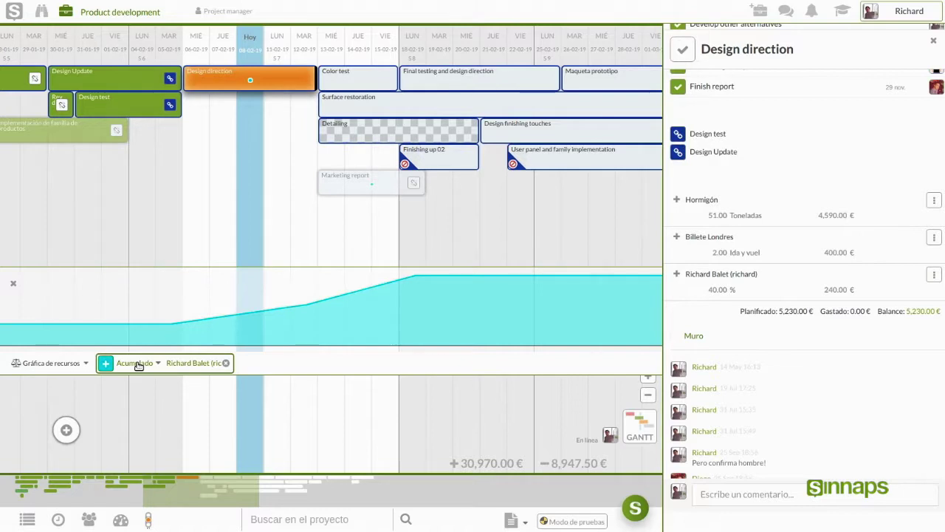
click(139, 364)
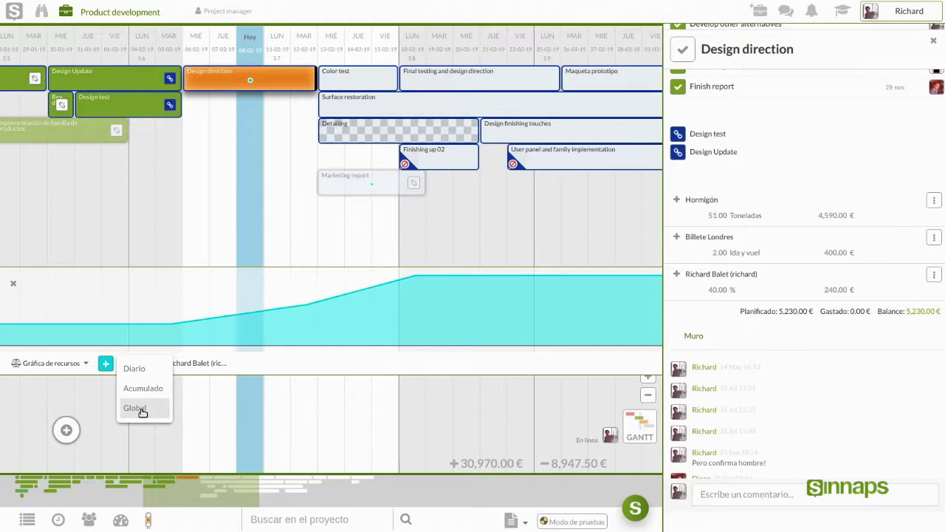
Step: Switch the resource chart to Global and close the Design direction details
click(135, 408)
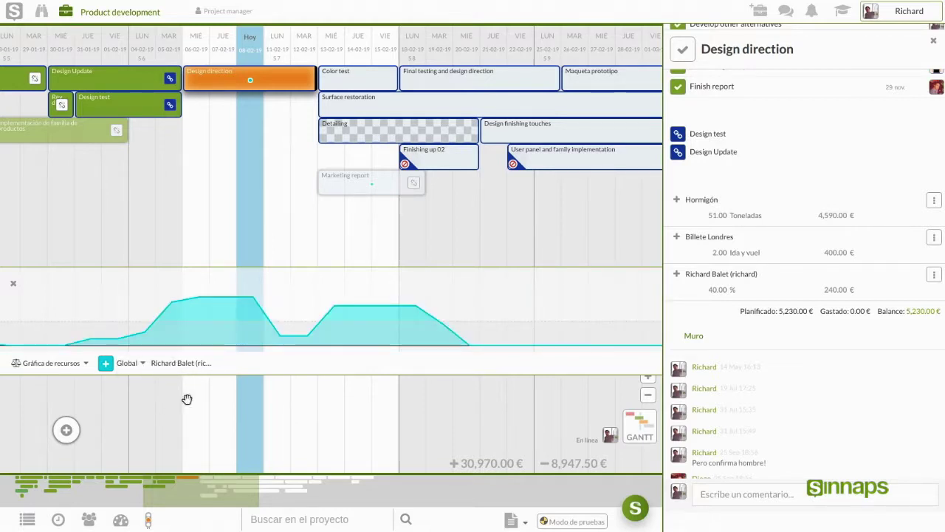
click(934, 43)
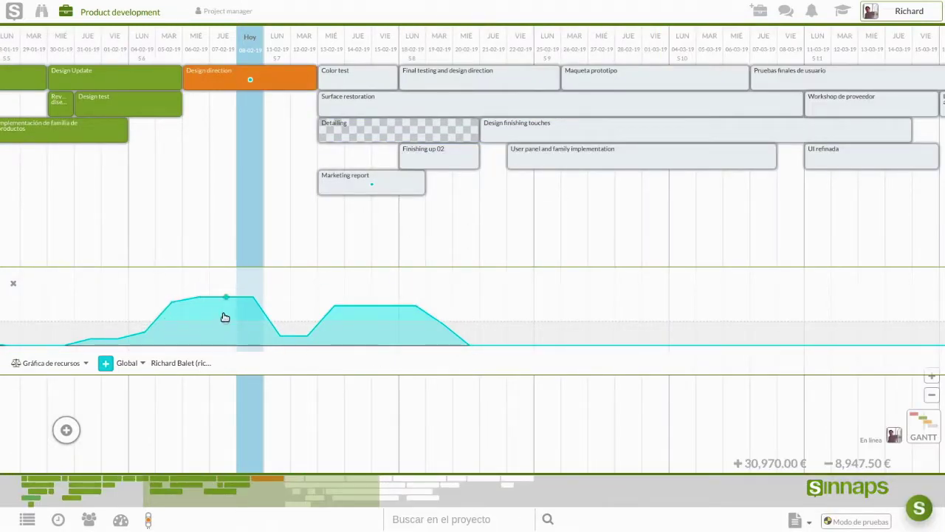
mouse_move(219, 316)
Step: Move Marketing report to start on 21 February and close its details panel
drag(441, 265, 429, 266)
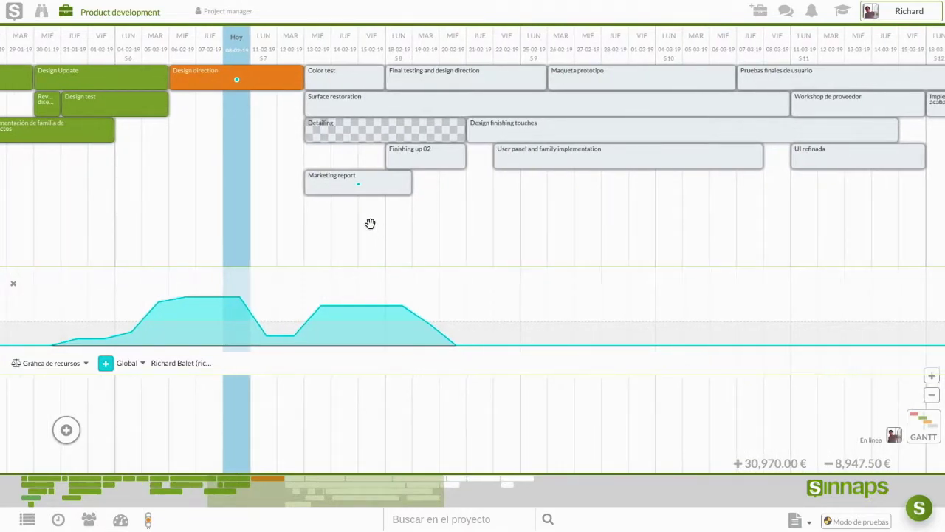
drag(319, 189, 476, 191)
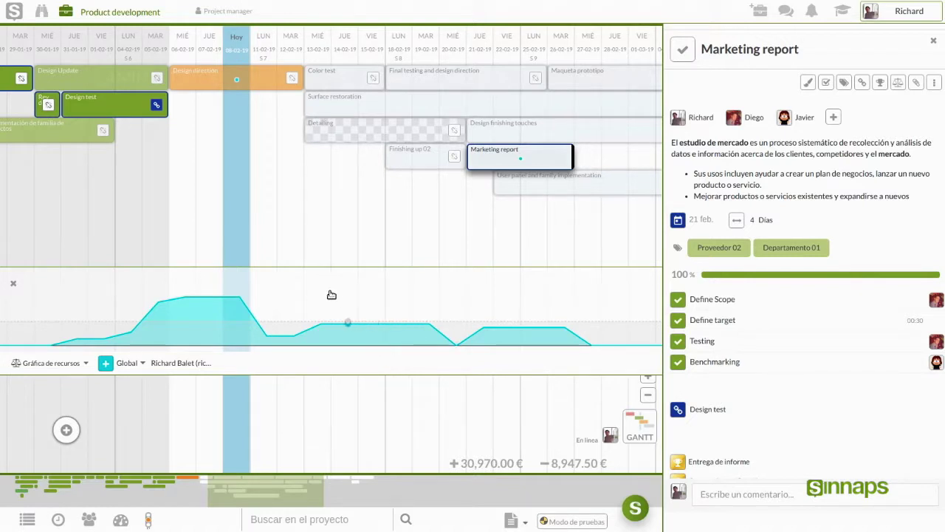
drag(354, 229, 316, 227)
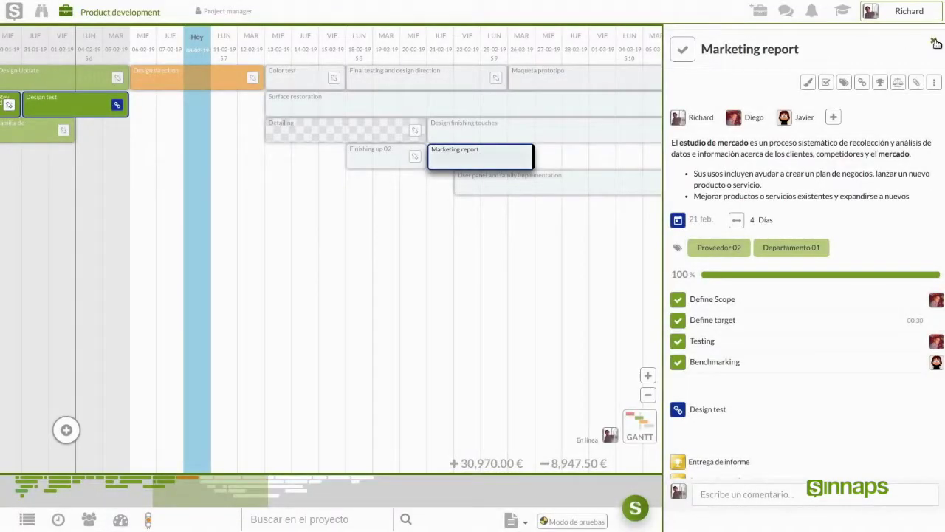
click(934, 42)
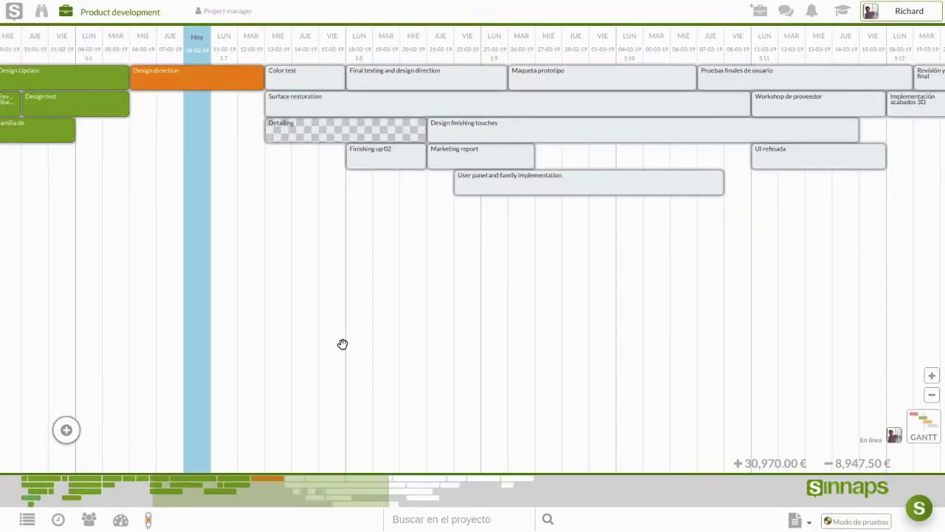
Step: Search the project for the team member's name and limit matches to resources
click(435, 519)
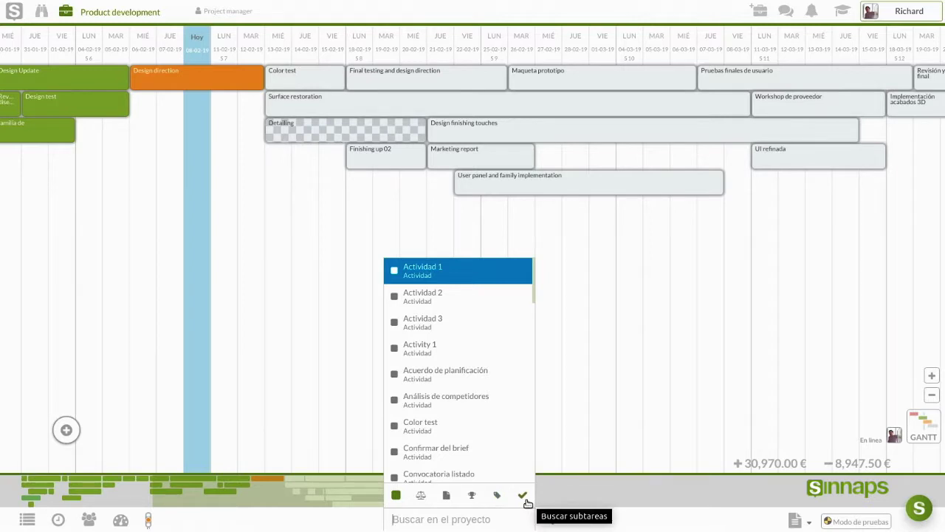
click(469, 521)
text(richard)
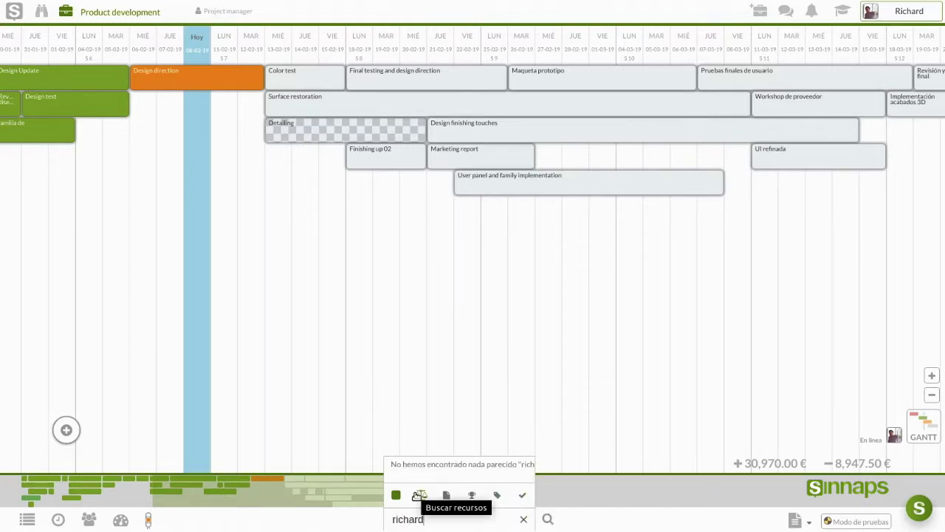
click(421, 496)
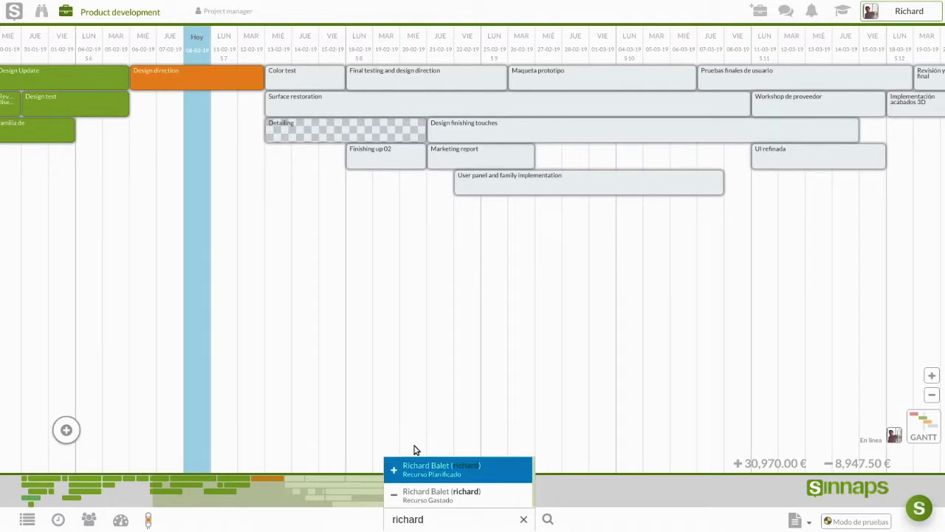
Step: Filter the Gantt to the team member's planned resource and browse the highlighted tasks
click(417, 449)
drag(257, 400, 432, 403)
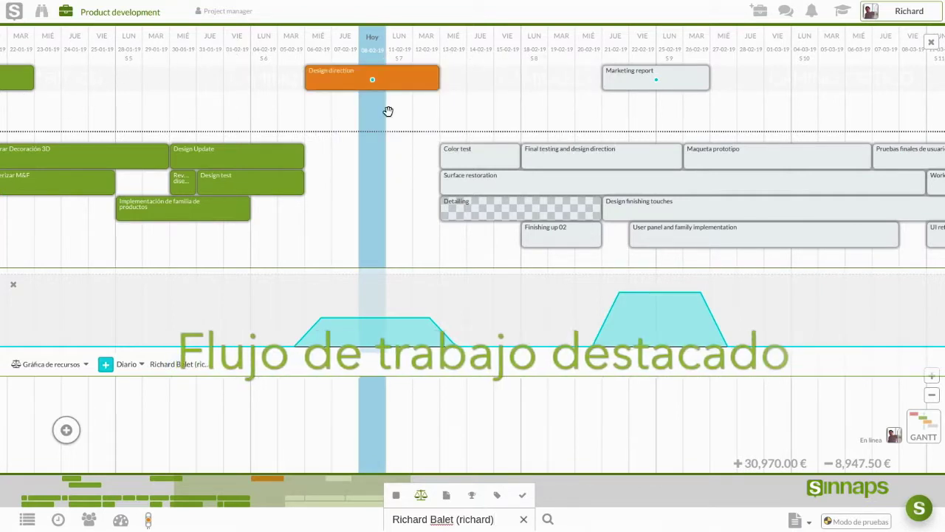
drag(210, 105, 258, 110)
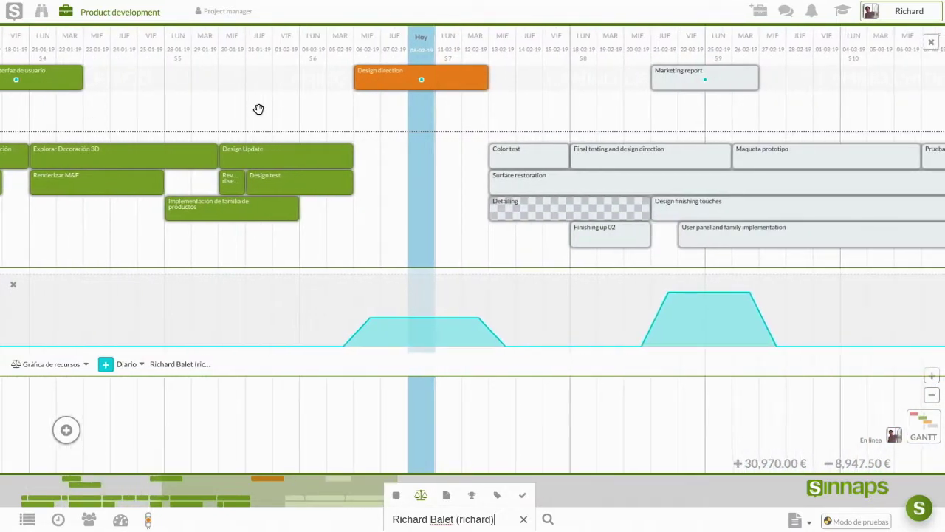
scroll(318, 126, down, 3)
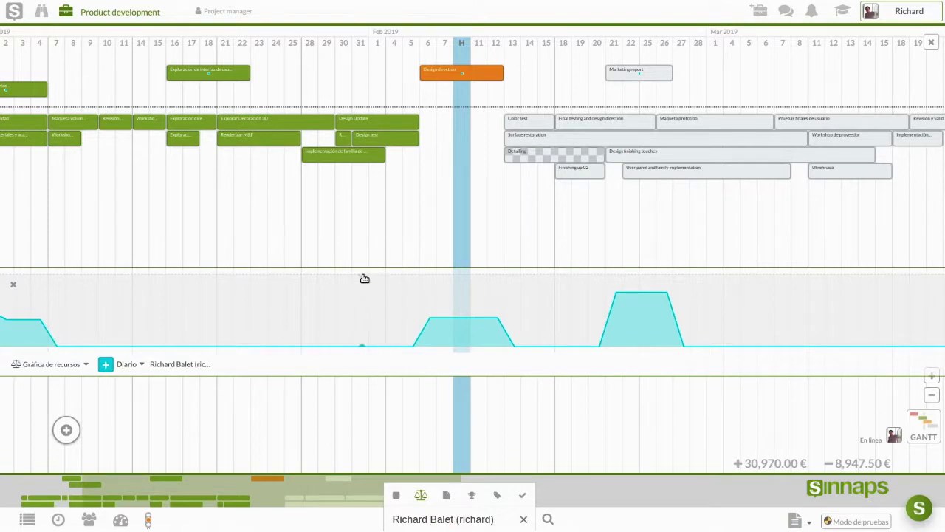
drag(365, 239, 363, 295)
drag(473, 184, 359, 200)
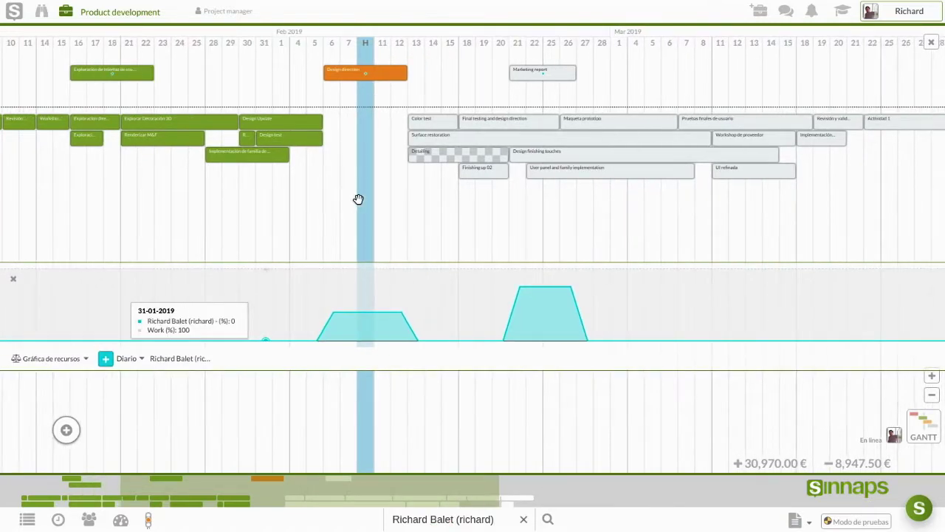
Step: Close the team member's resource chart and clear the search filter
click(12, 279)
mouse_move(905, 48)
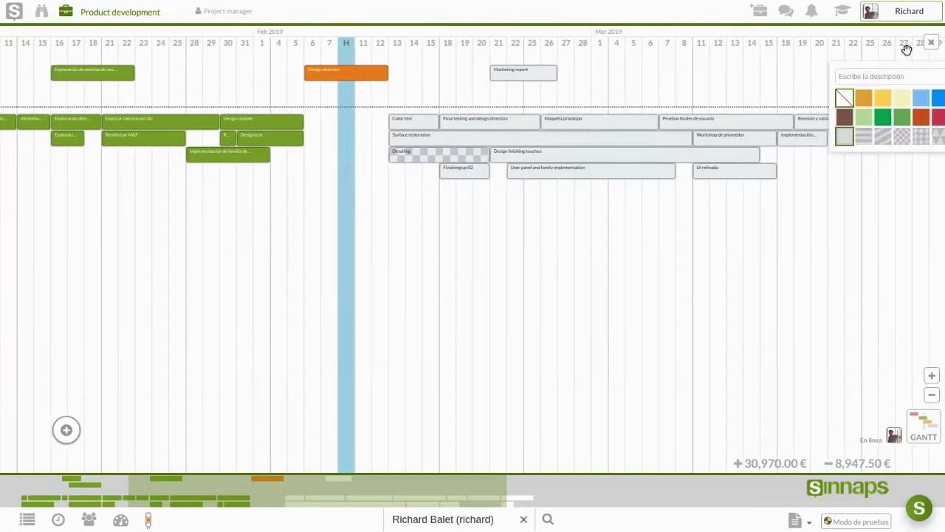
click(931, 42)
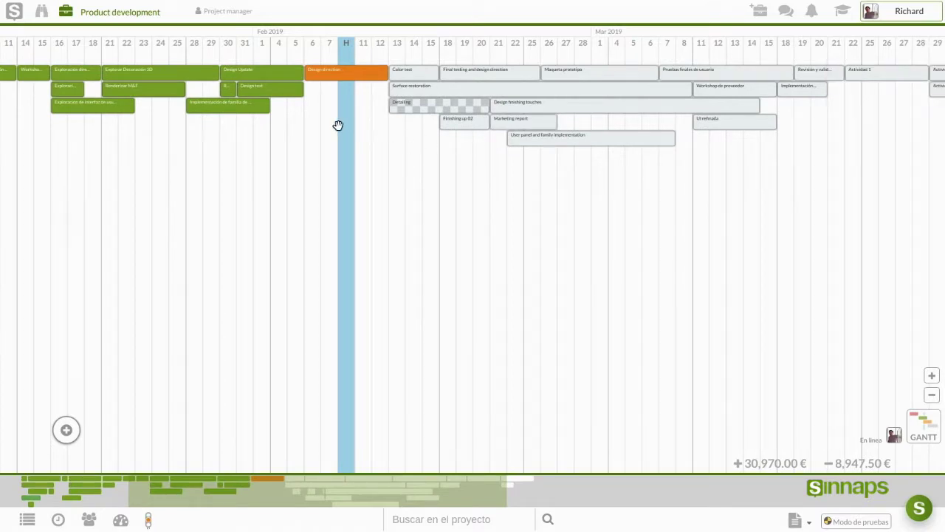
scroll(338, 124, up, 1)
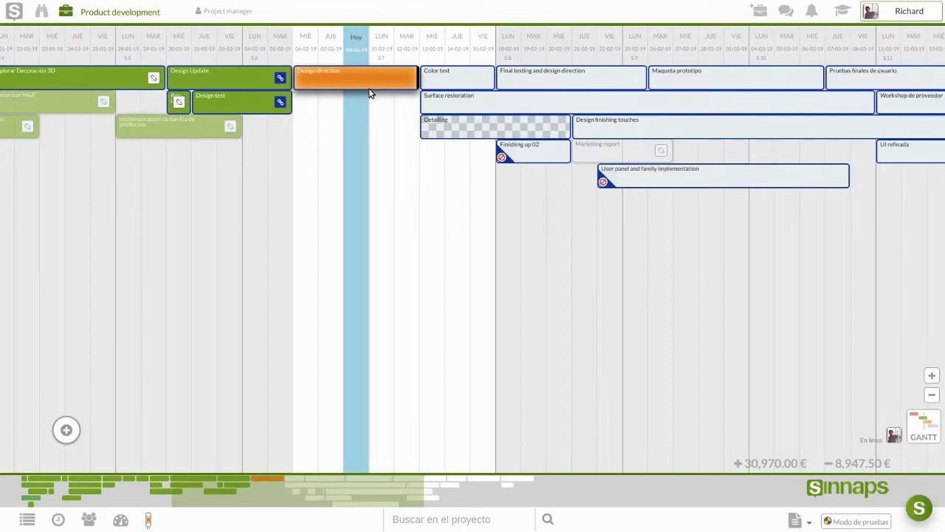
Step: Log the team member as a 4-hour spent resource (60.00 €) on Design direction
click(368, 87)
click(916, 82)
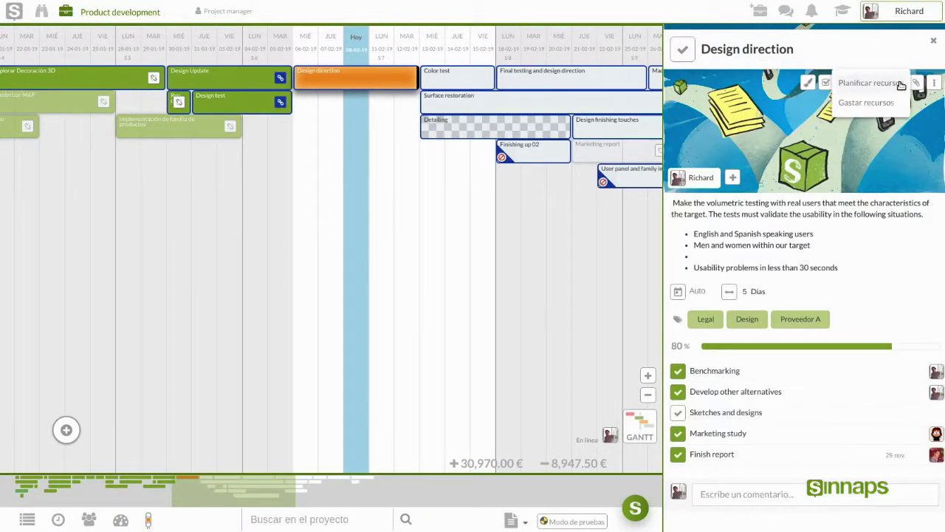
click(881, 103)
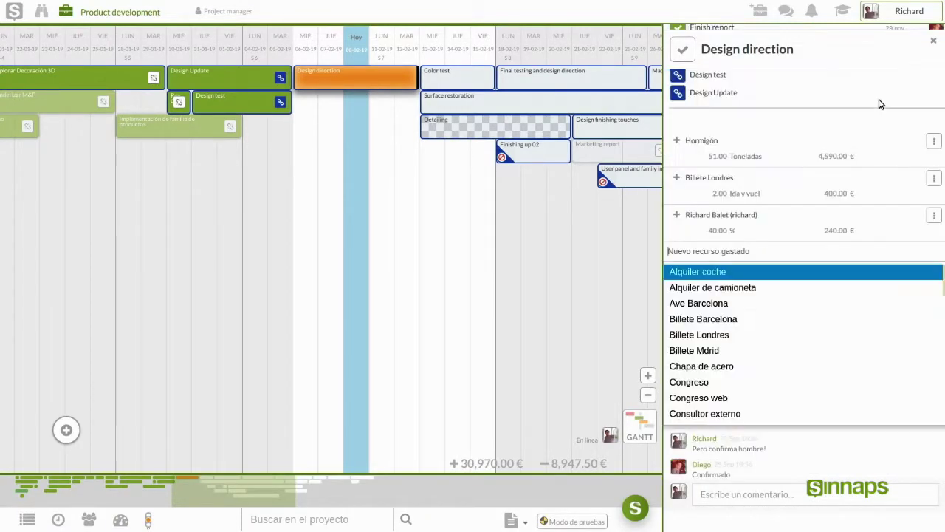
text(richard)
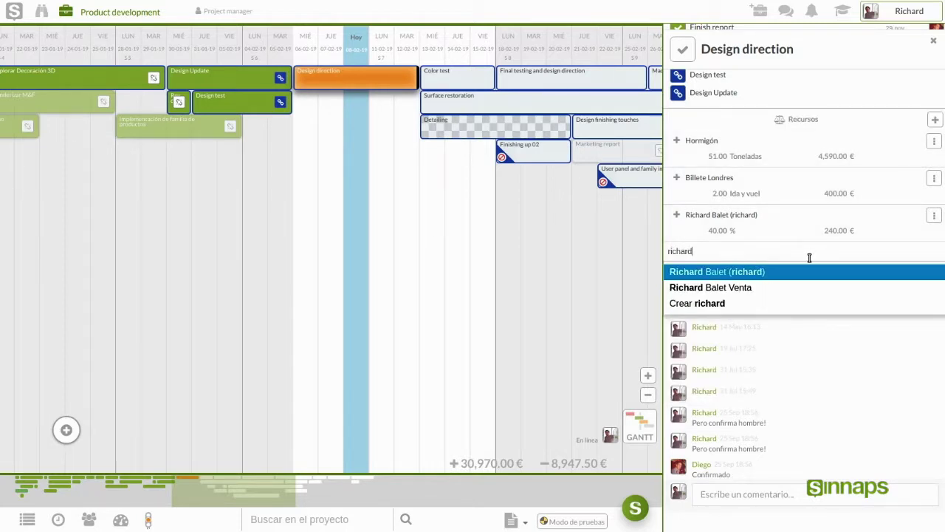
click(796, 273)
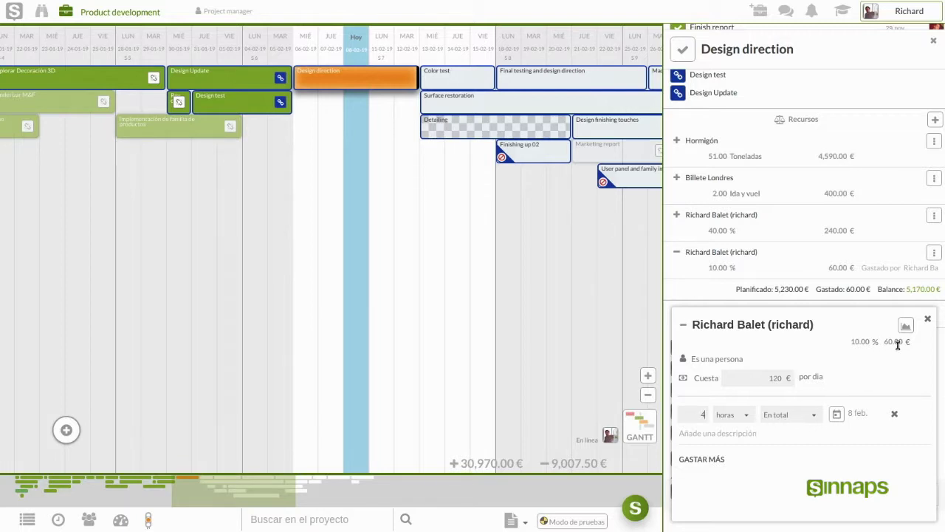
drag(887, 343, 903, 342)
click(930, 320)
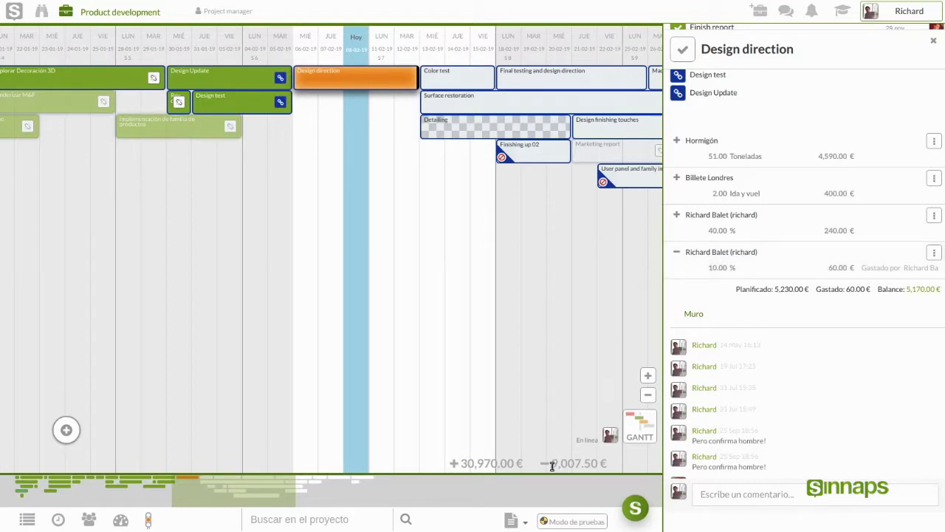
Step: Highlight the 9,007.50 € spent and 30,970.00 € planned footer totals
double_click(563, 464)
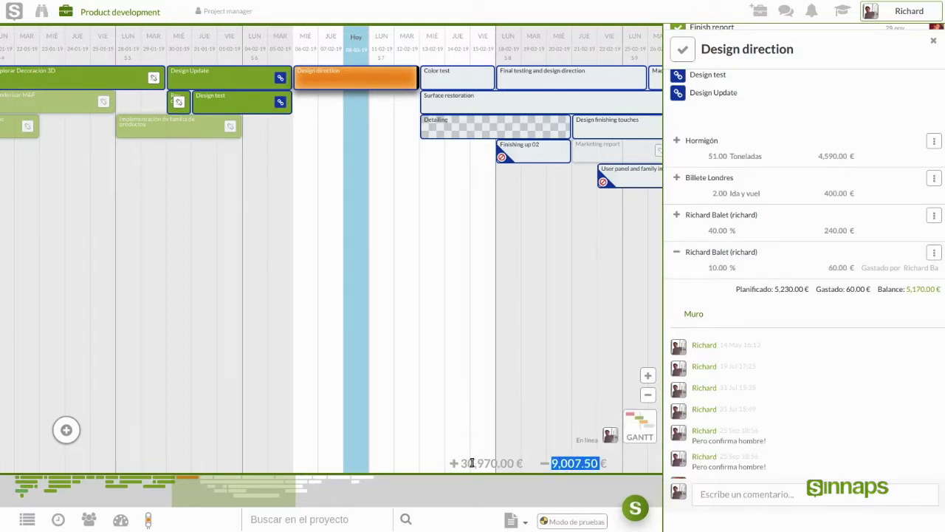
click(475, 462)
double_click(479, 463)
triple_click(483, 464)
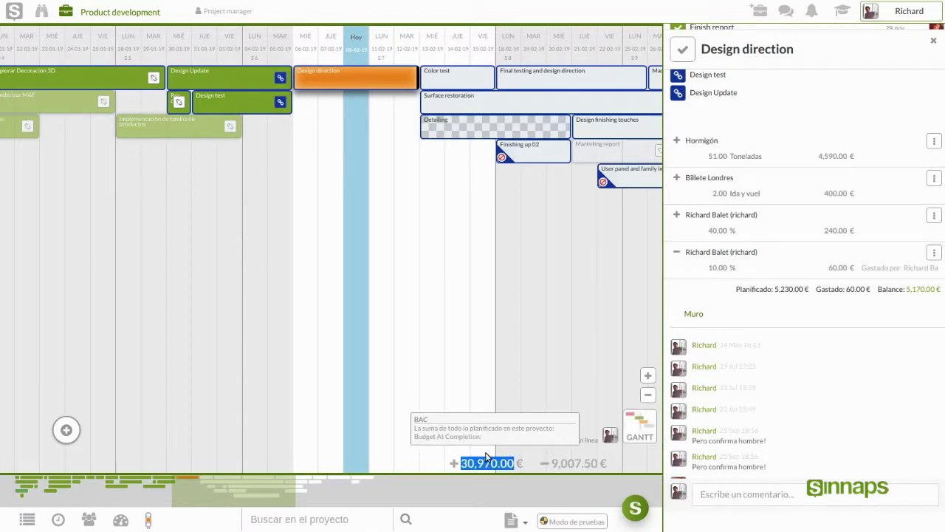
click(700, 266)
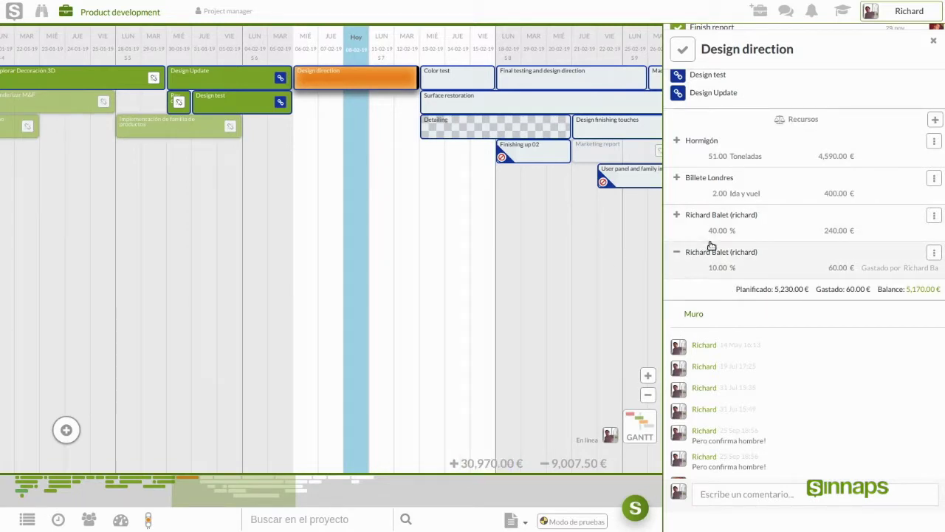
Step: Scroll through the Design direction details, then close them with Esc
scroll(714, 241, up, 5)
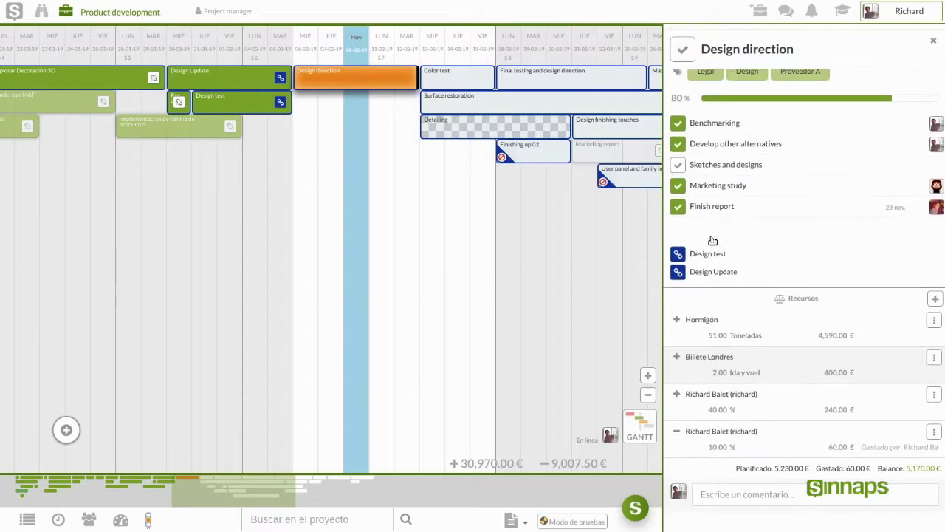
scroll(713, 241, up, 2)
scroll(728, 242, down, 3)
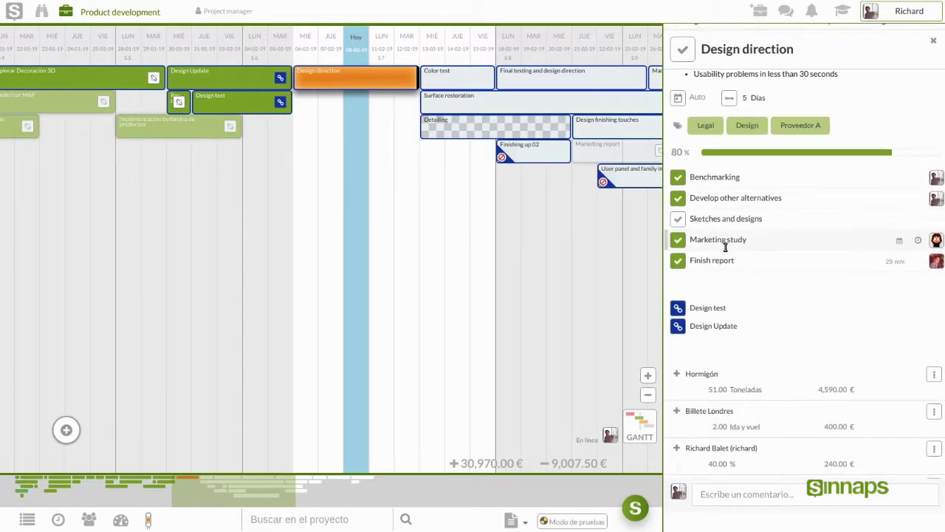
key(Escape)
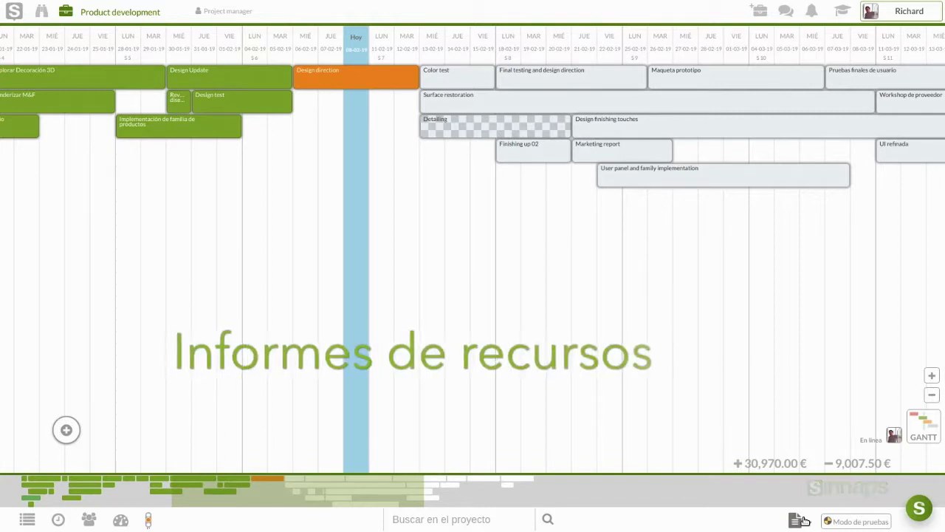
Step: Generate the overall project report and pan the Gantt chart back to earlier days
click(803, 521)
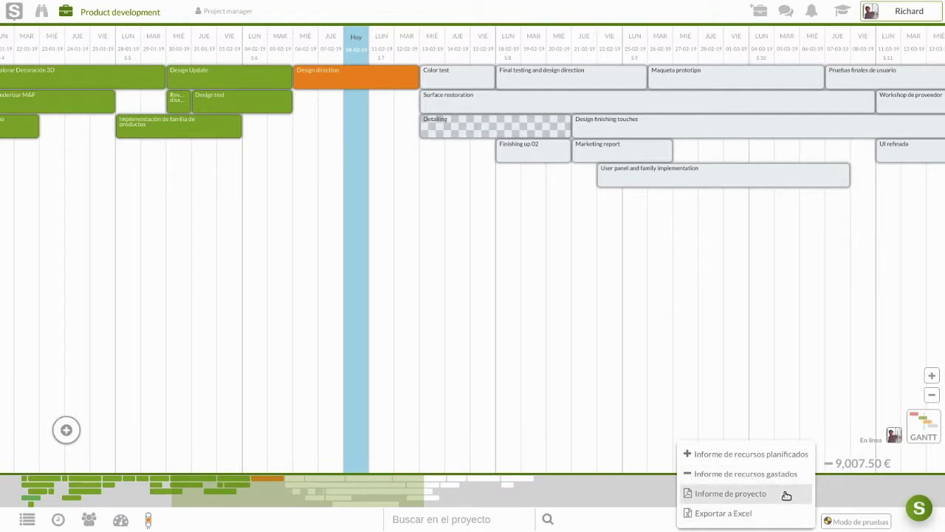
click(786, 494)
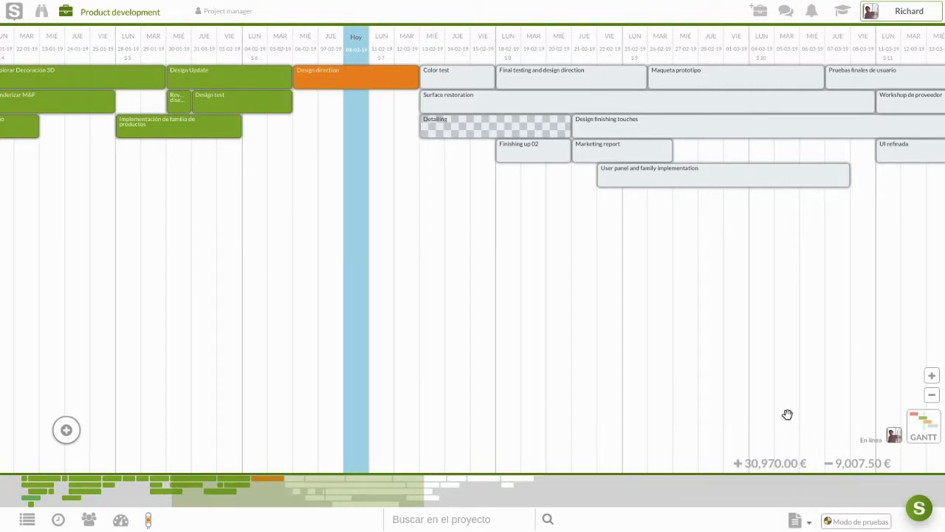
drag(403, 313, 499, 310)
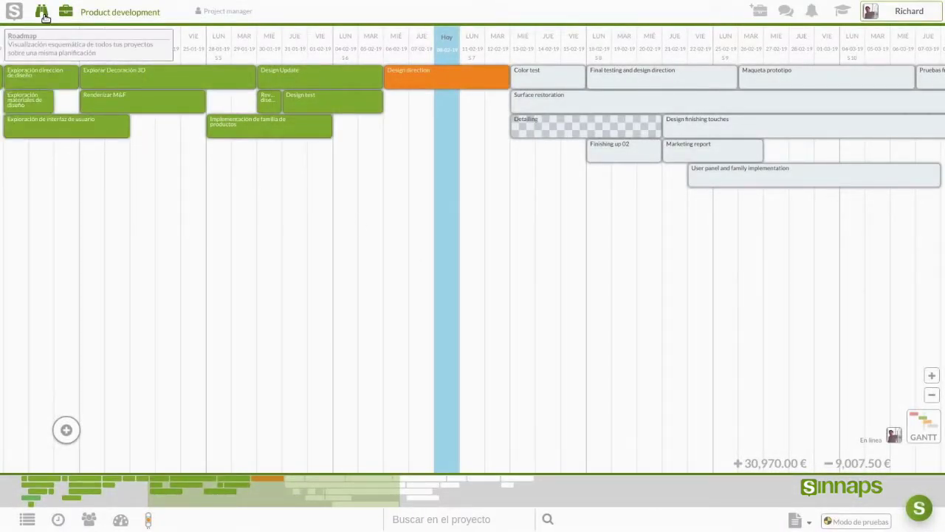
Step: Show the all-projects roadmap and shift it to reveal later months
click(44, 16)
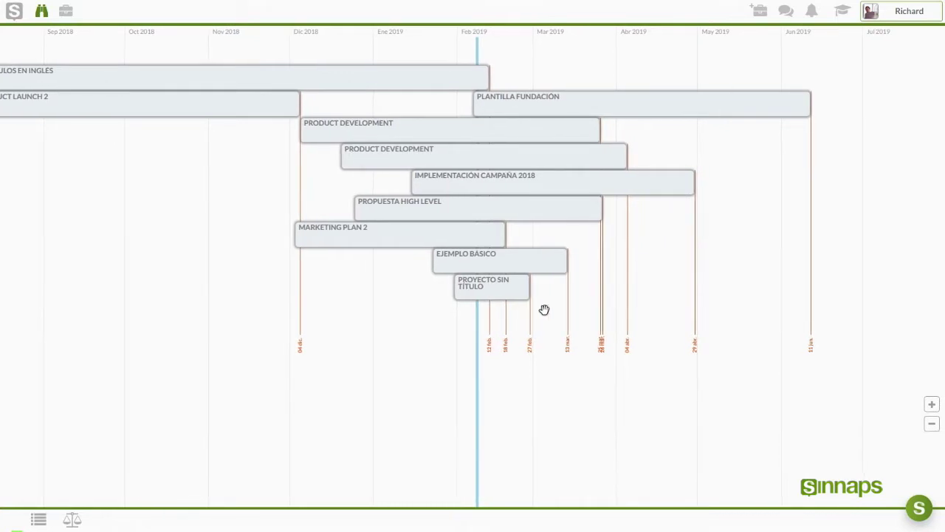
scroll(218, 277, down, 1)
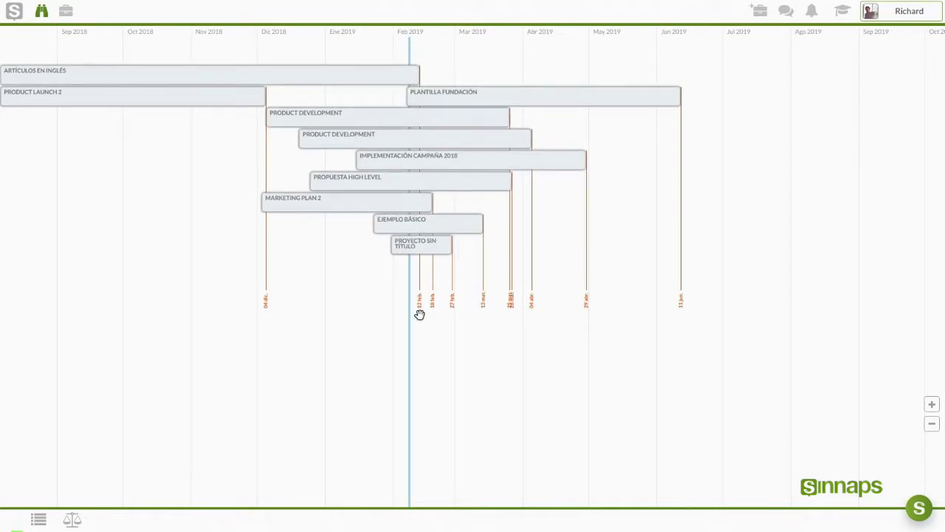
drag(365, 295, 288, 284)
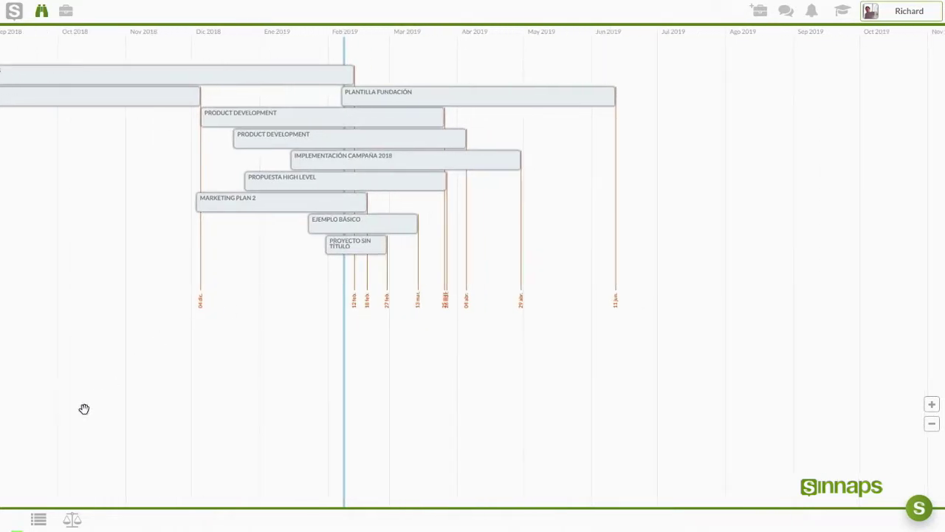
Step: Display the Resumen list of all projects and inspect its column tooltips
click(37, 521)
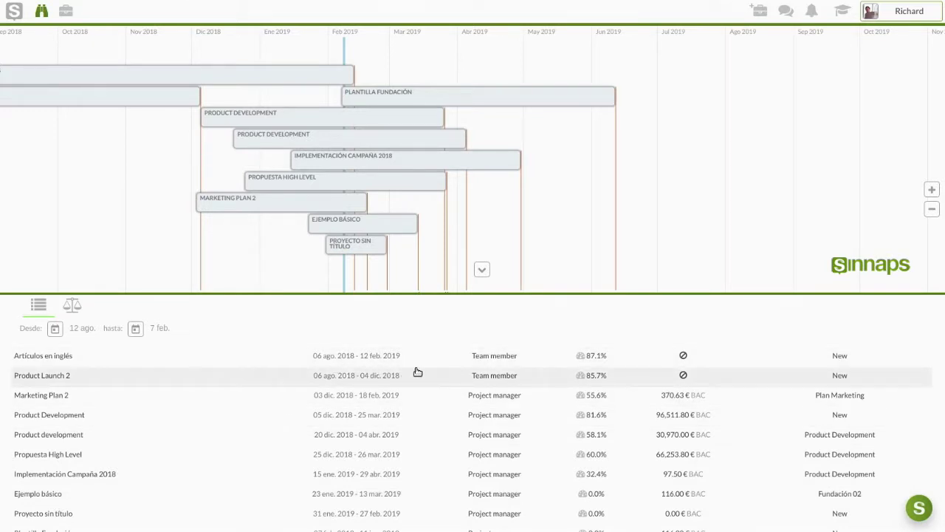
mouse_move(597, 360)
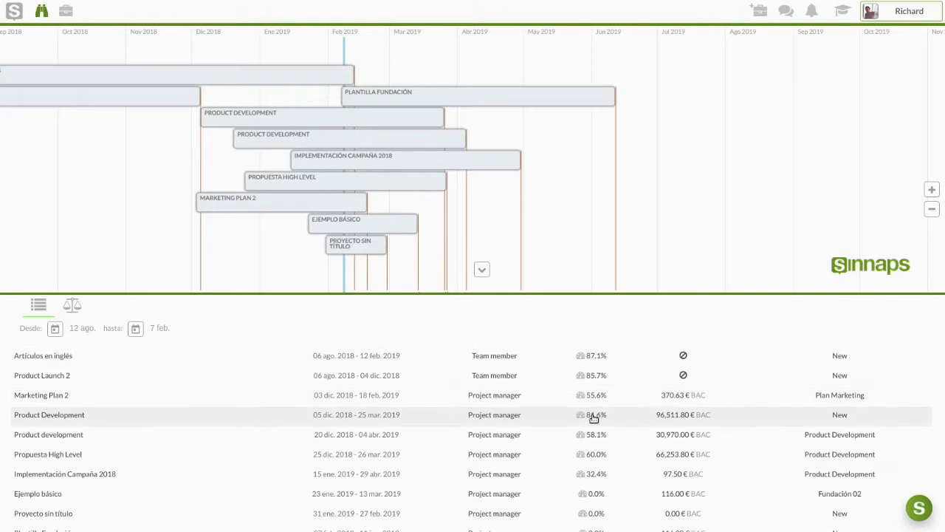
mouse_move(686, 420)
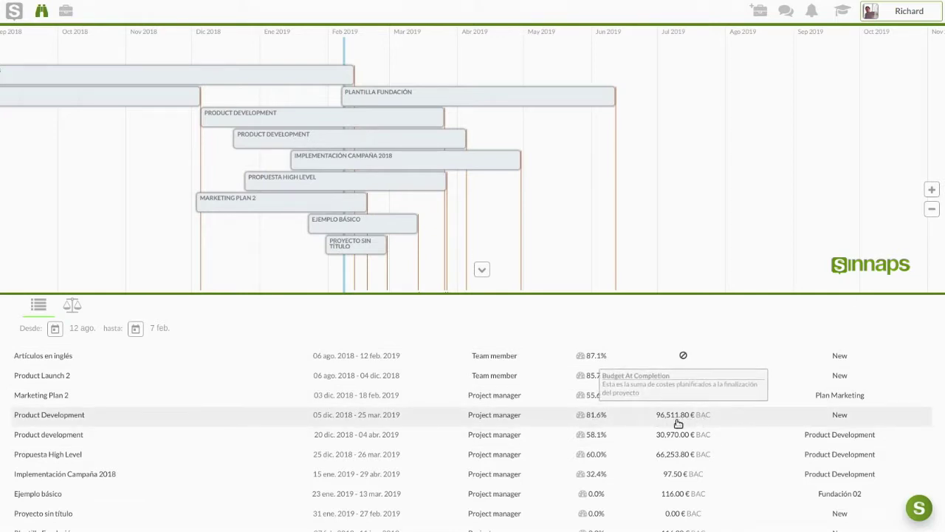
mouse_move(839, 420)
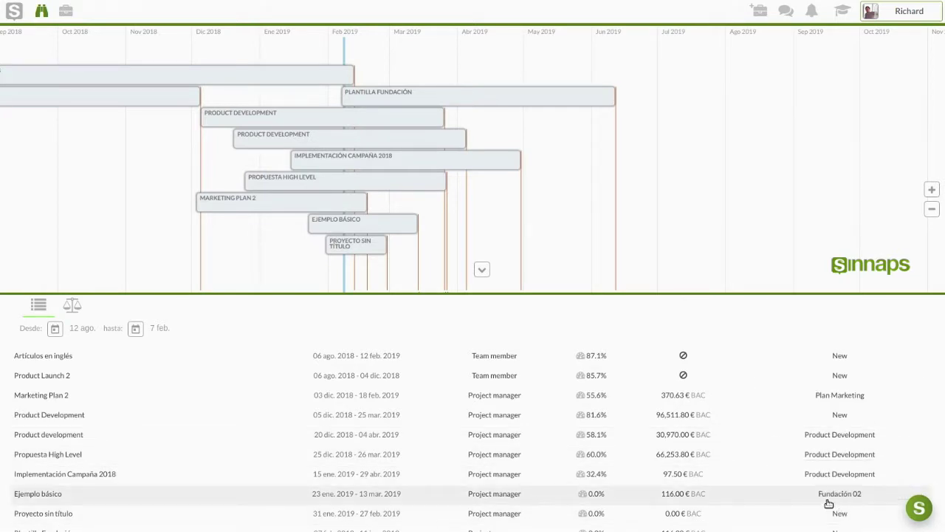
Step: Check the Desde and hasta date pickers, keeping the current date range
click(56, 330)
click(176, 318)
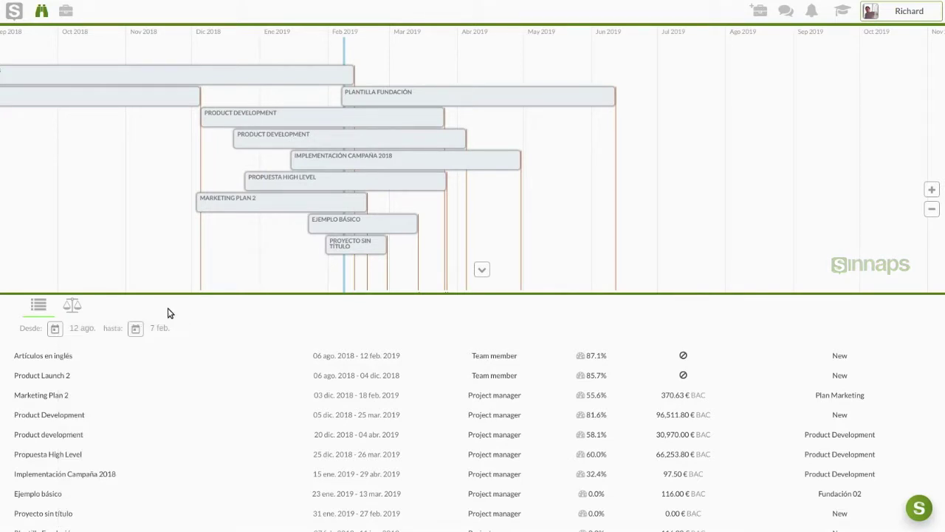
click(135, 328)
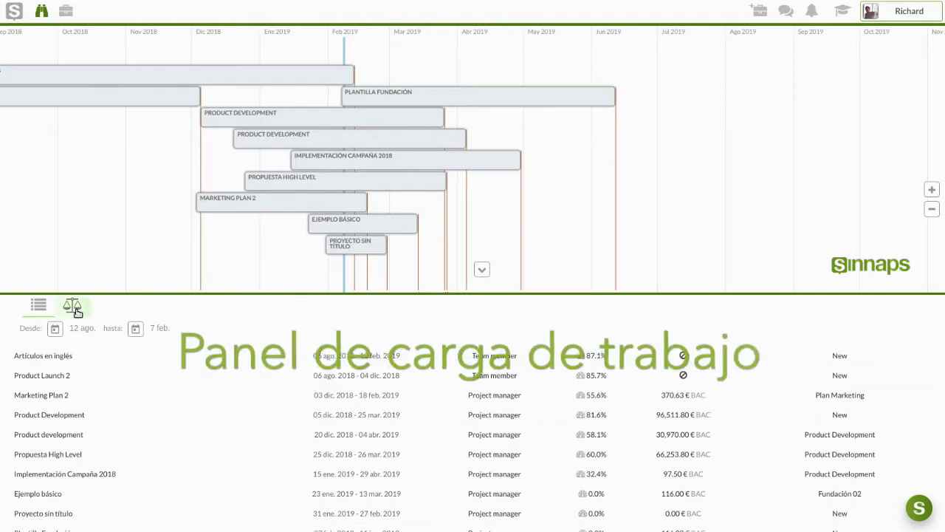
Step: Open the workload panel and enlarge it to give the grid more room
click(77, 310)
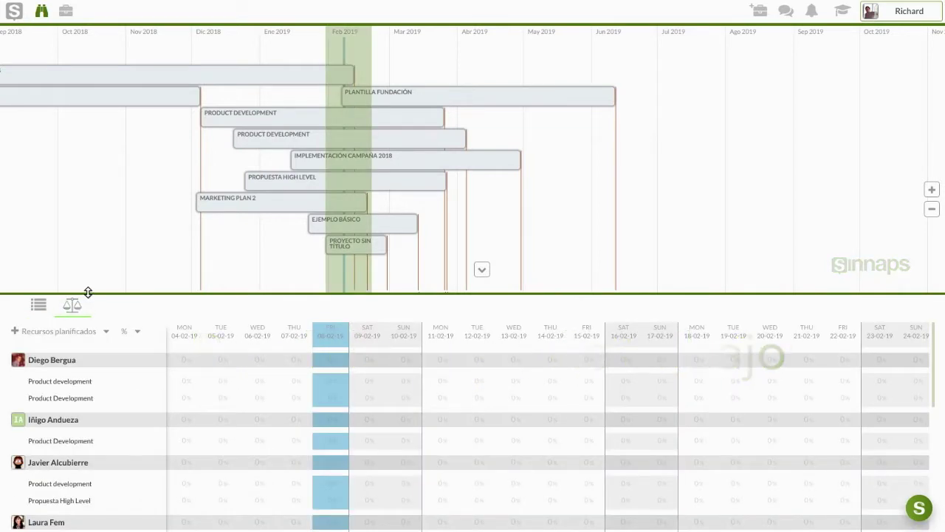
drag(84, 291, 91, 89)
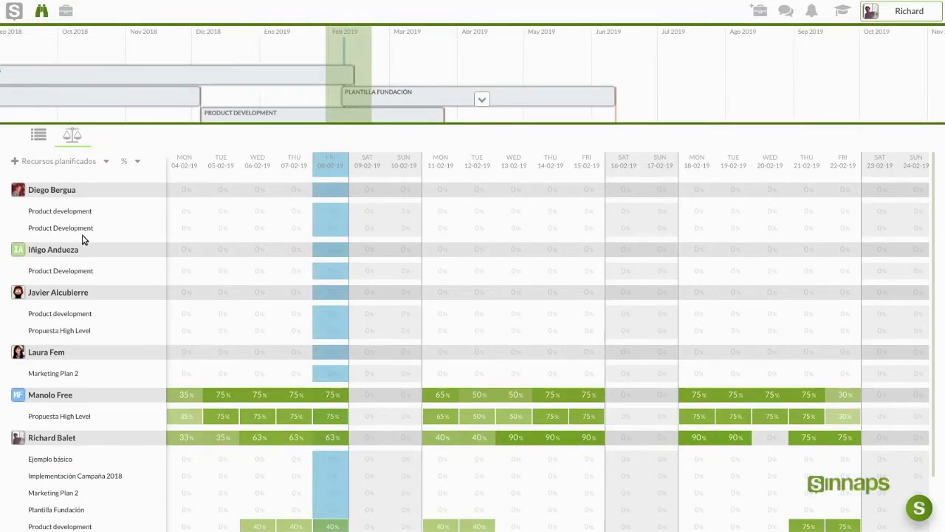
scroll(69, 343, down, 4)
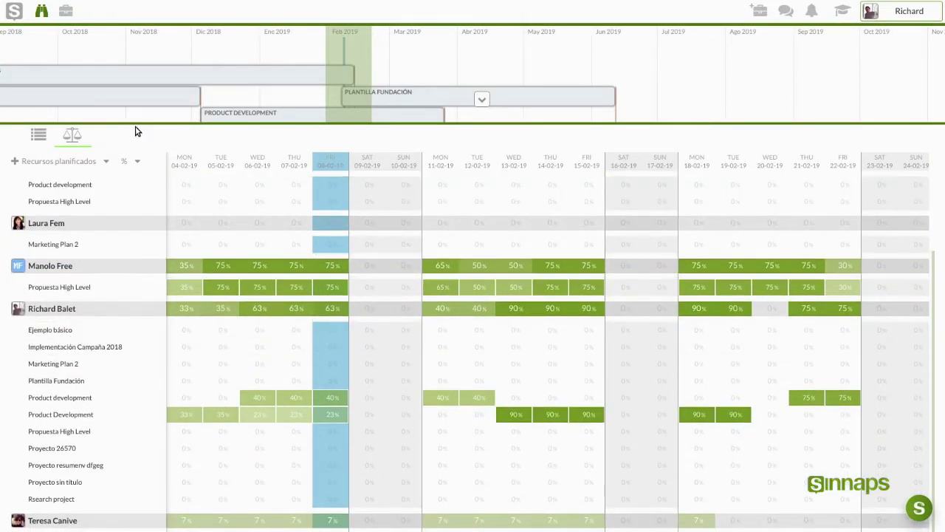
drag(135, 122, 134, 143)
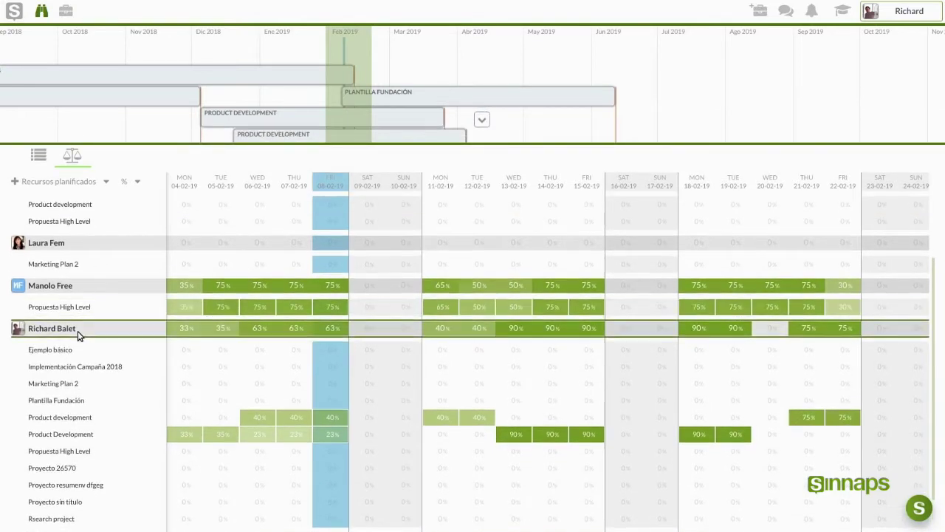
scroll(81, 331, down, 2)
Step: Pan the workload grid back from late January to the start of January
drag(259, 361, 570, 359)
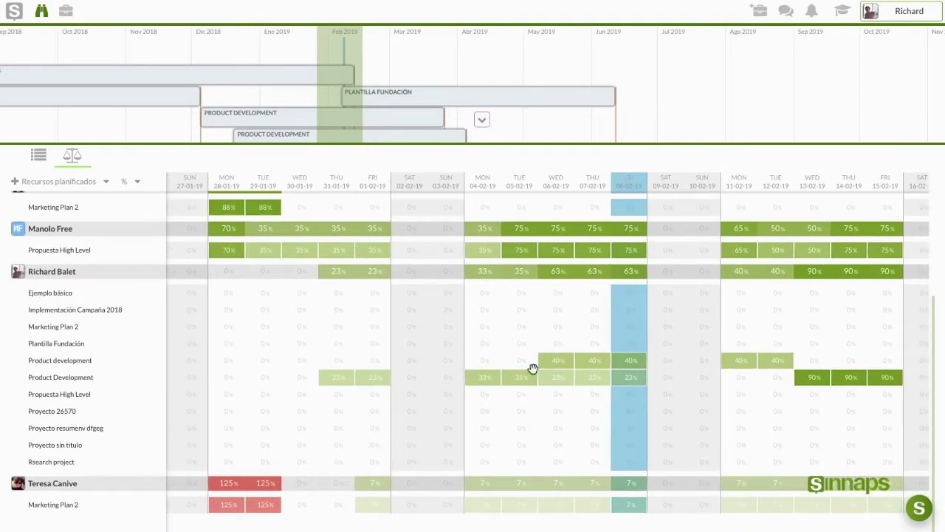
drag(243, 361, 604, 362)
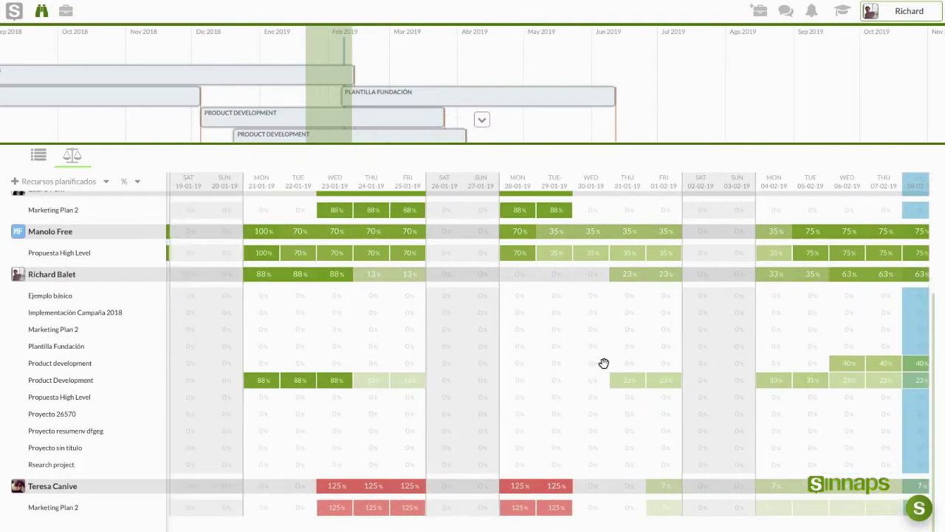
drag(198, 362, 673, 364)
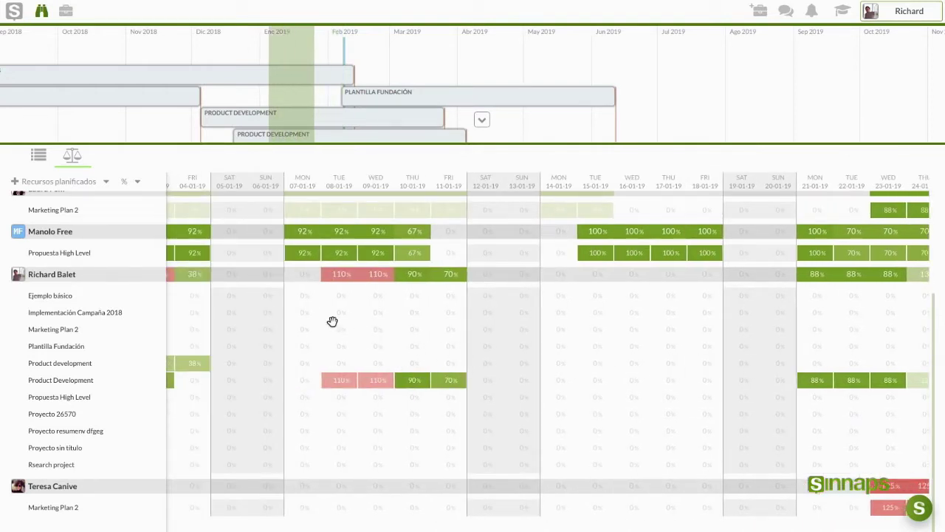
scroll(335, 359, up, 2)
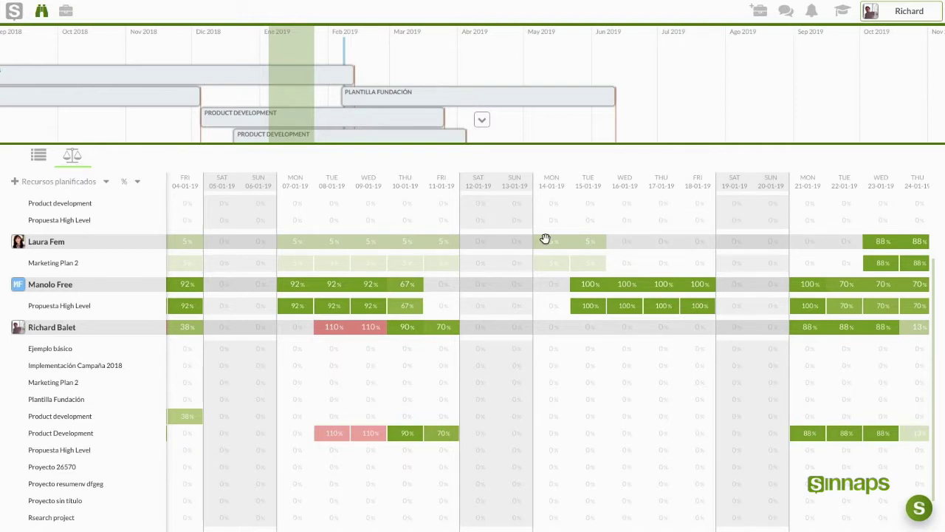
drag(434, 237, 760, 244)
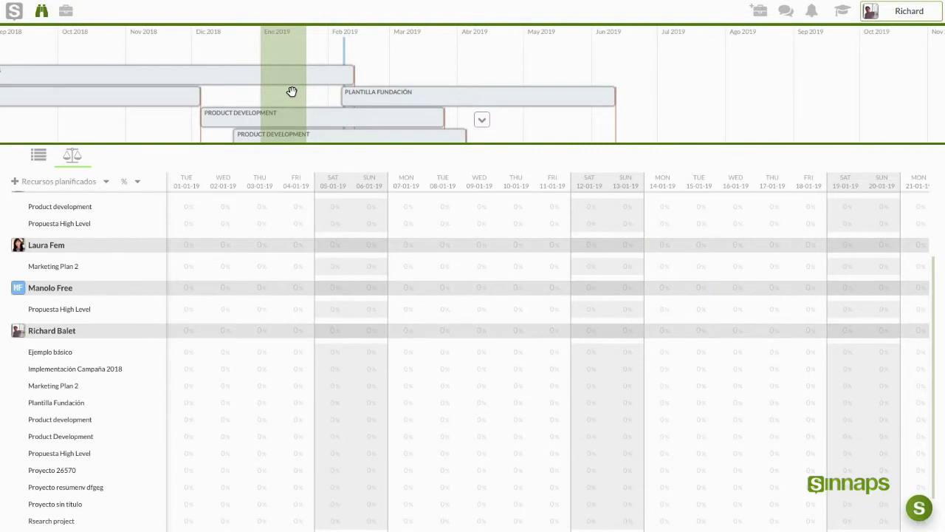
Step: View late-December workload, check Product Development row options, then move the range to February 2019
drag(292, 91, 270, 89)
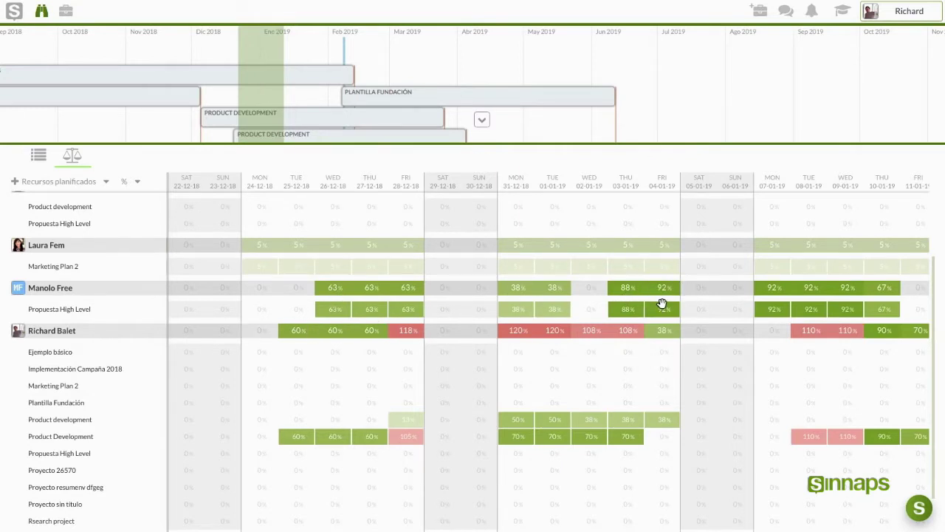
drag(662, 304, 398, 290)
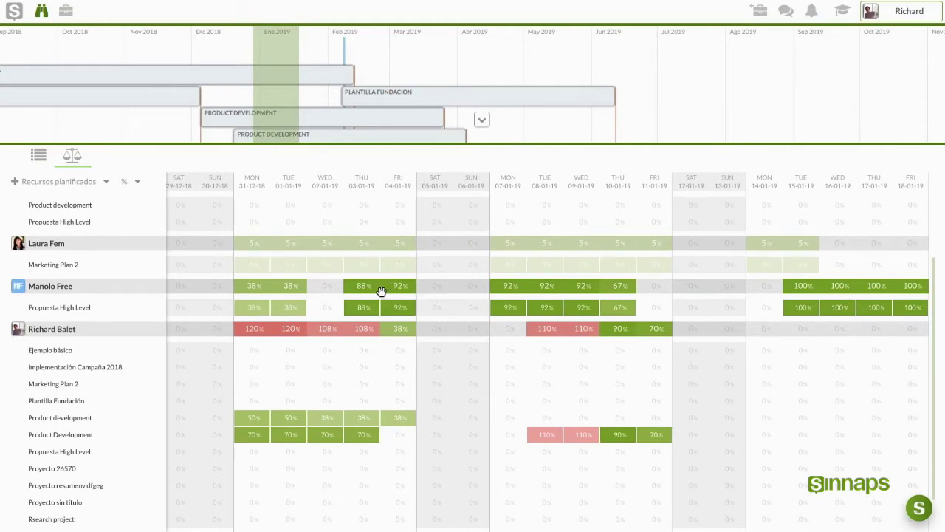
drag(272, 345, 362, 354)
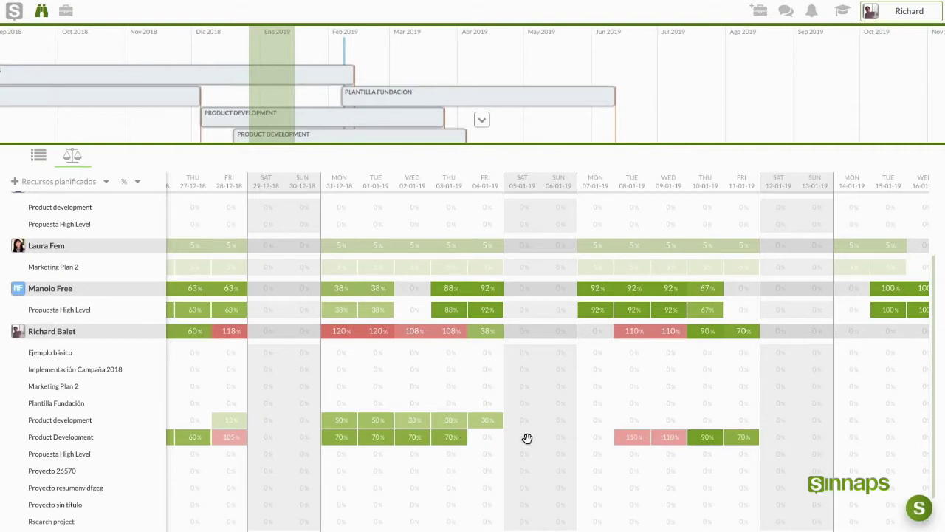
click(158, 437)
drag(293, 51, 353, 58)
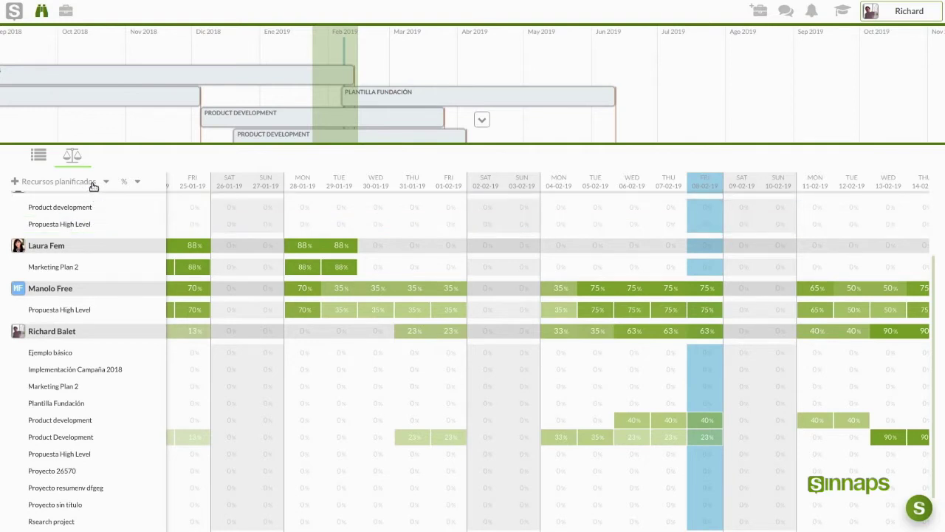
Step: Keep the workload at percentages and planned resources, then bring up the help resources menu
click(134, 187)
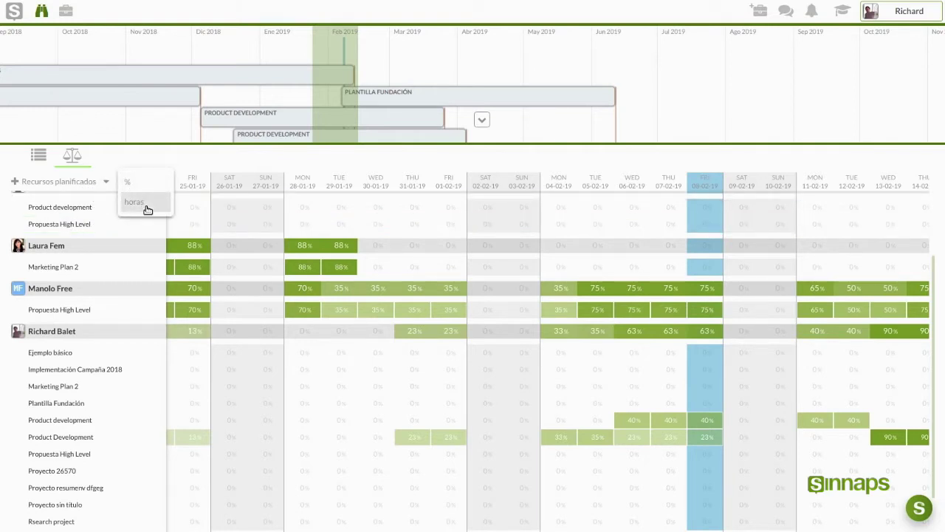
click(105, 186)
click(104, 187)
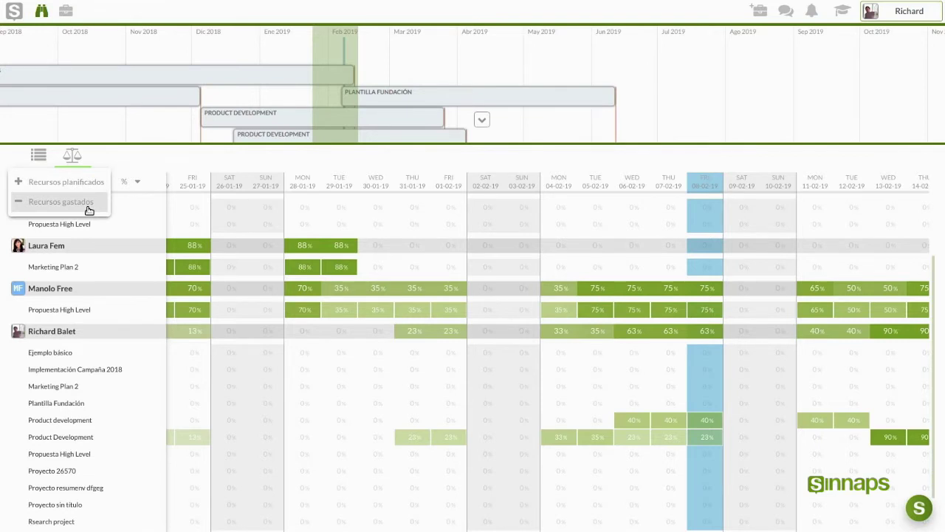
click(119, 213)
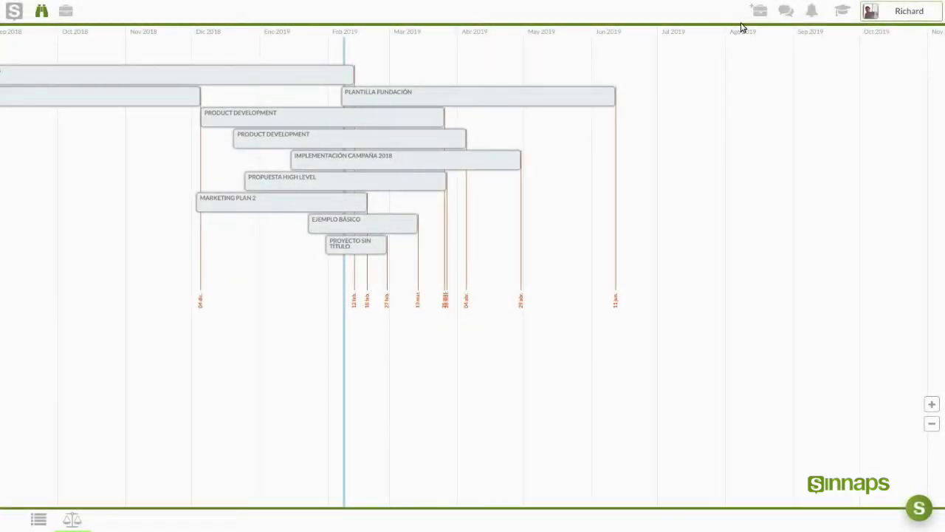
click(845, 19)
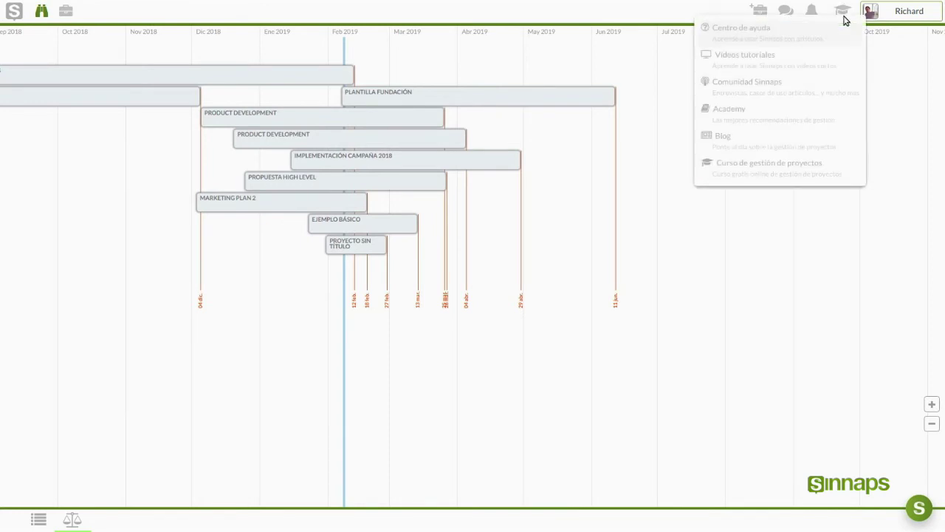